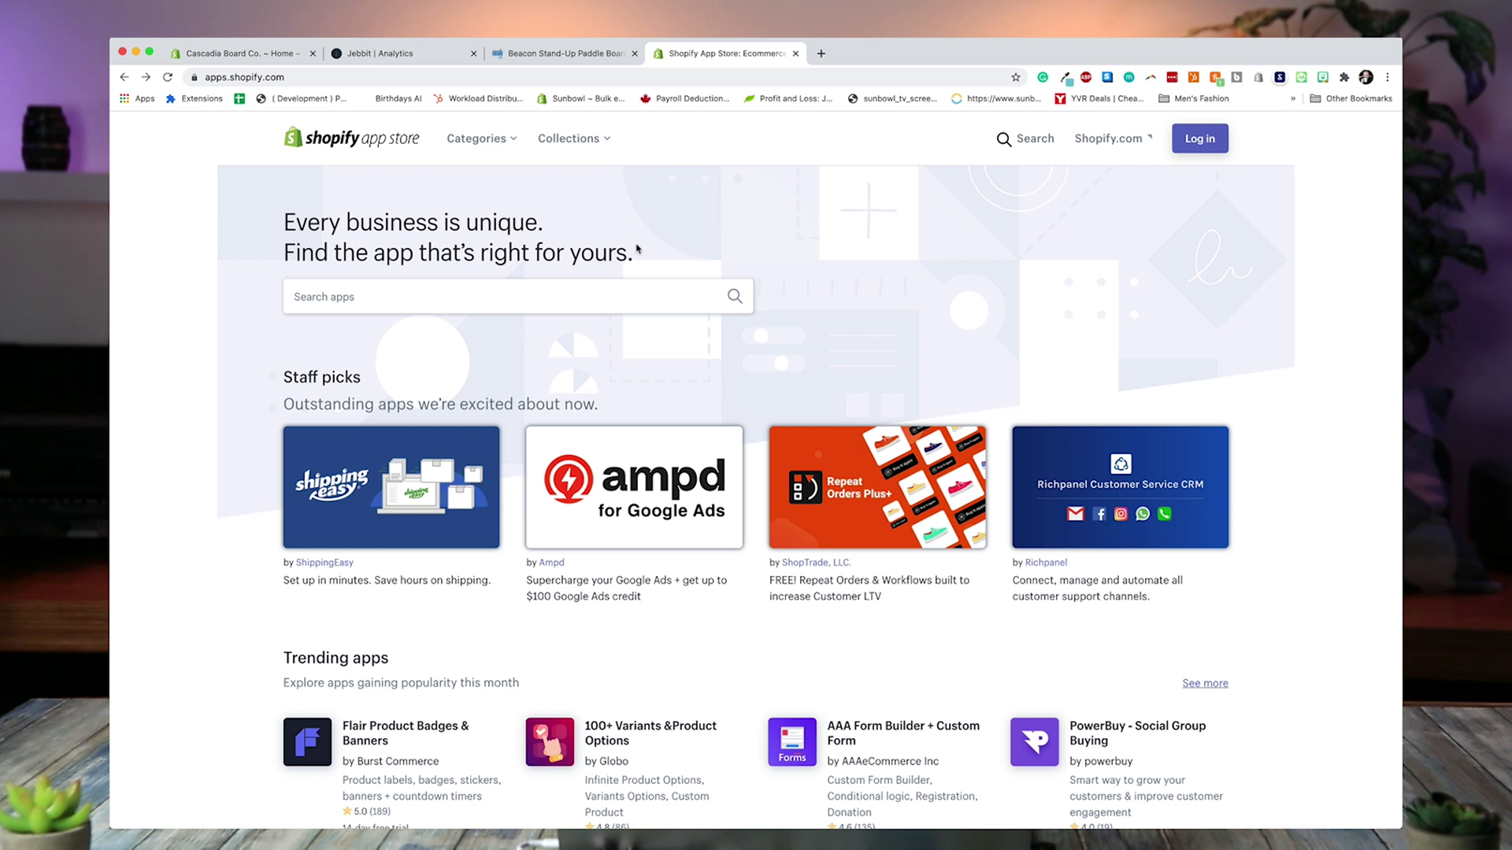
- Search the Shopify App Store for "quiz" and open the Jebbit: Custom Product Quizzes listing
click(456, 302)
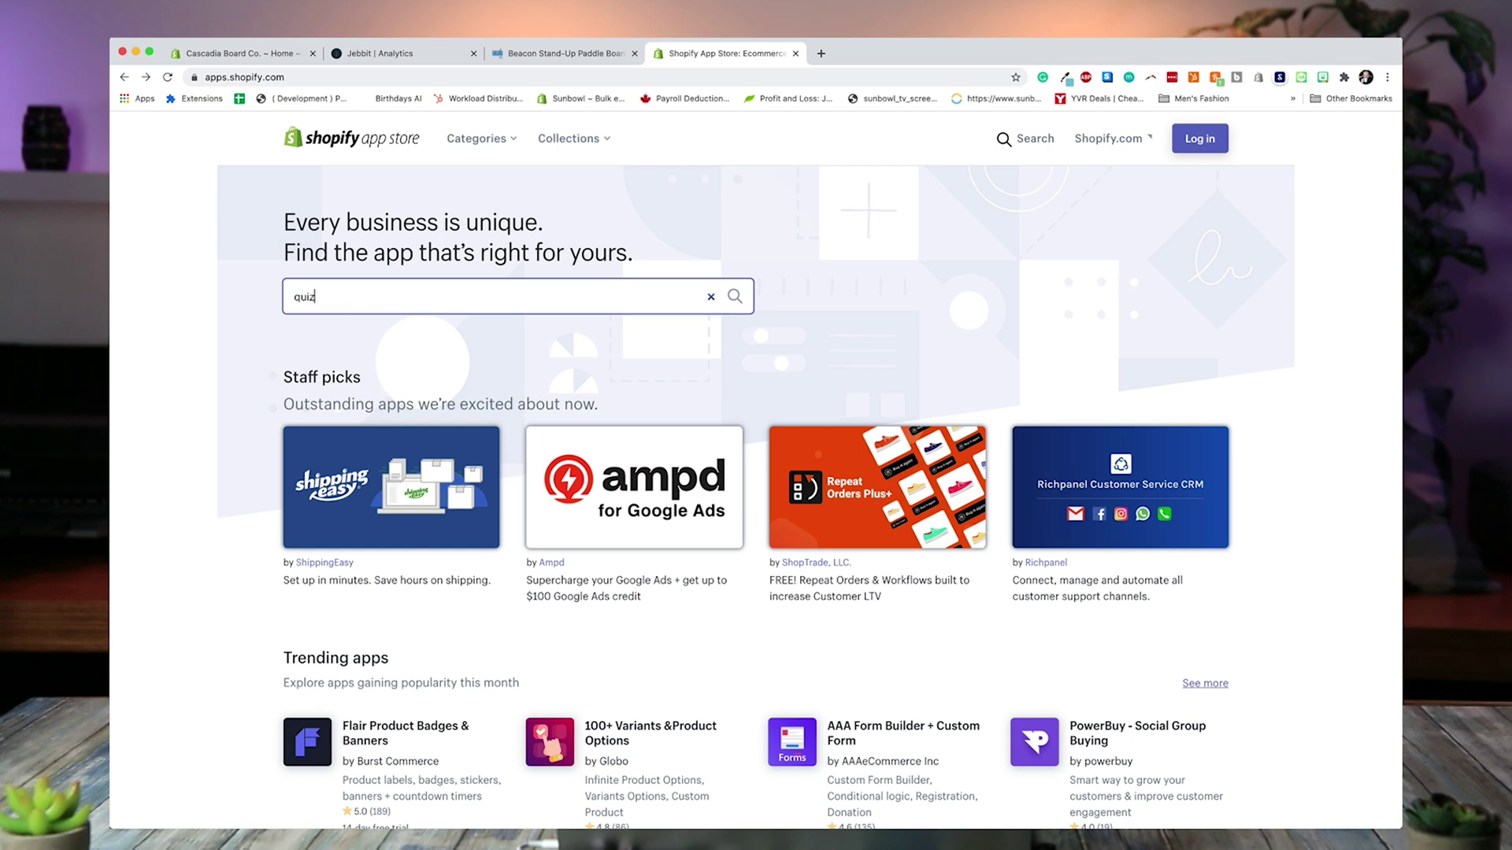
key(Return)
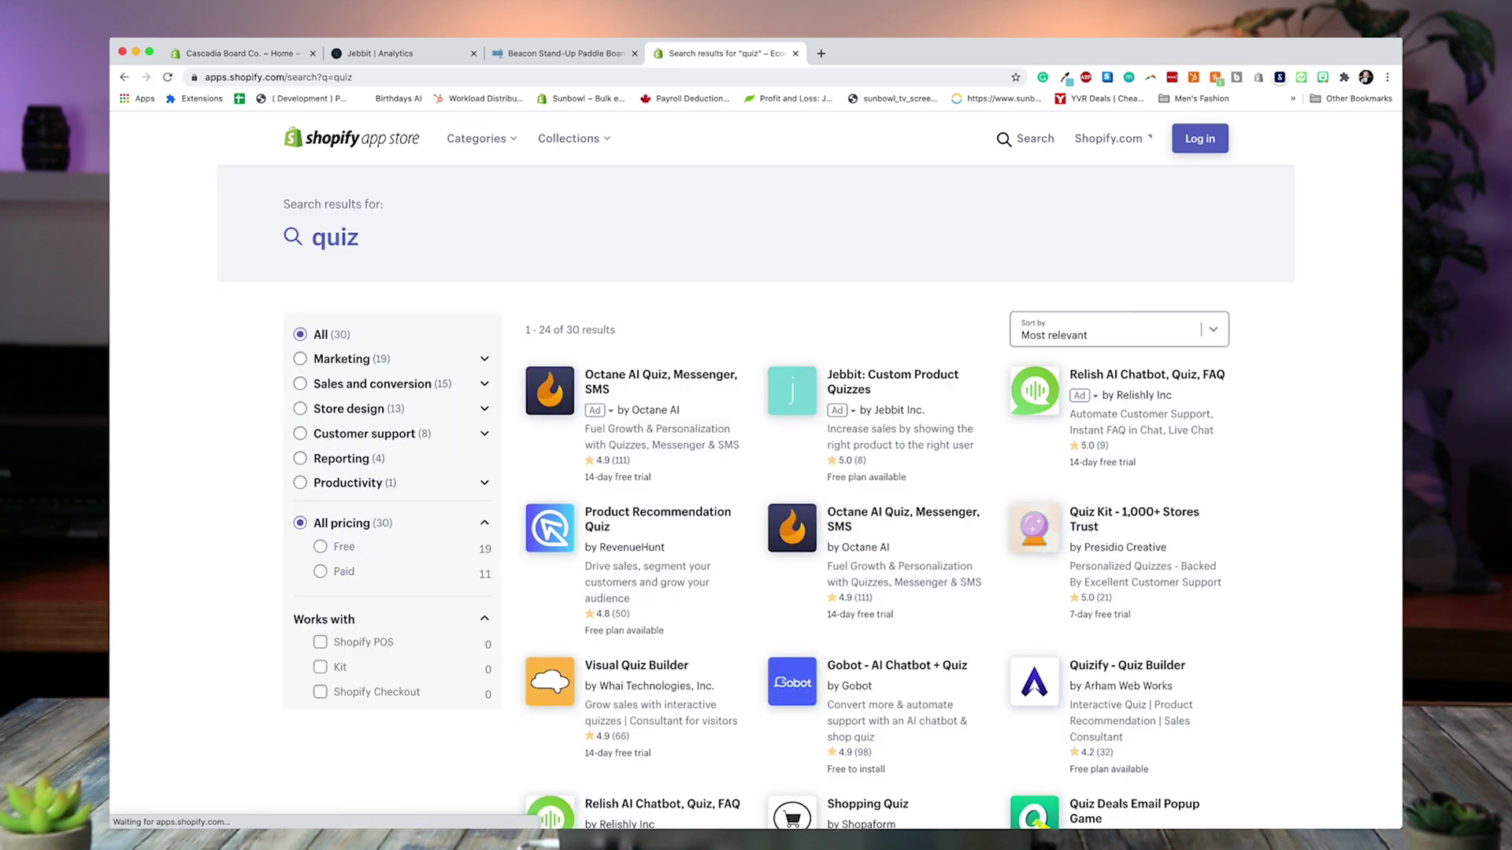
click(812, 398)
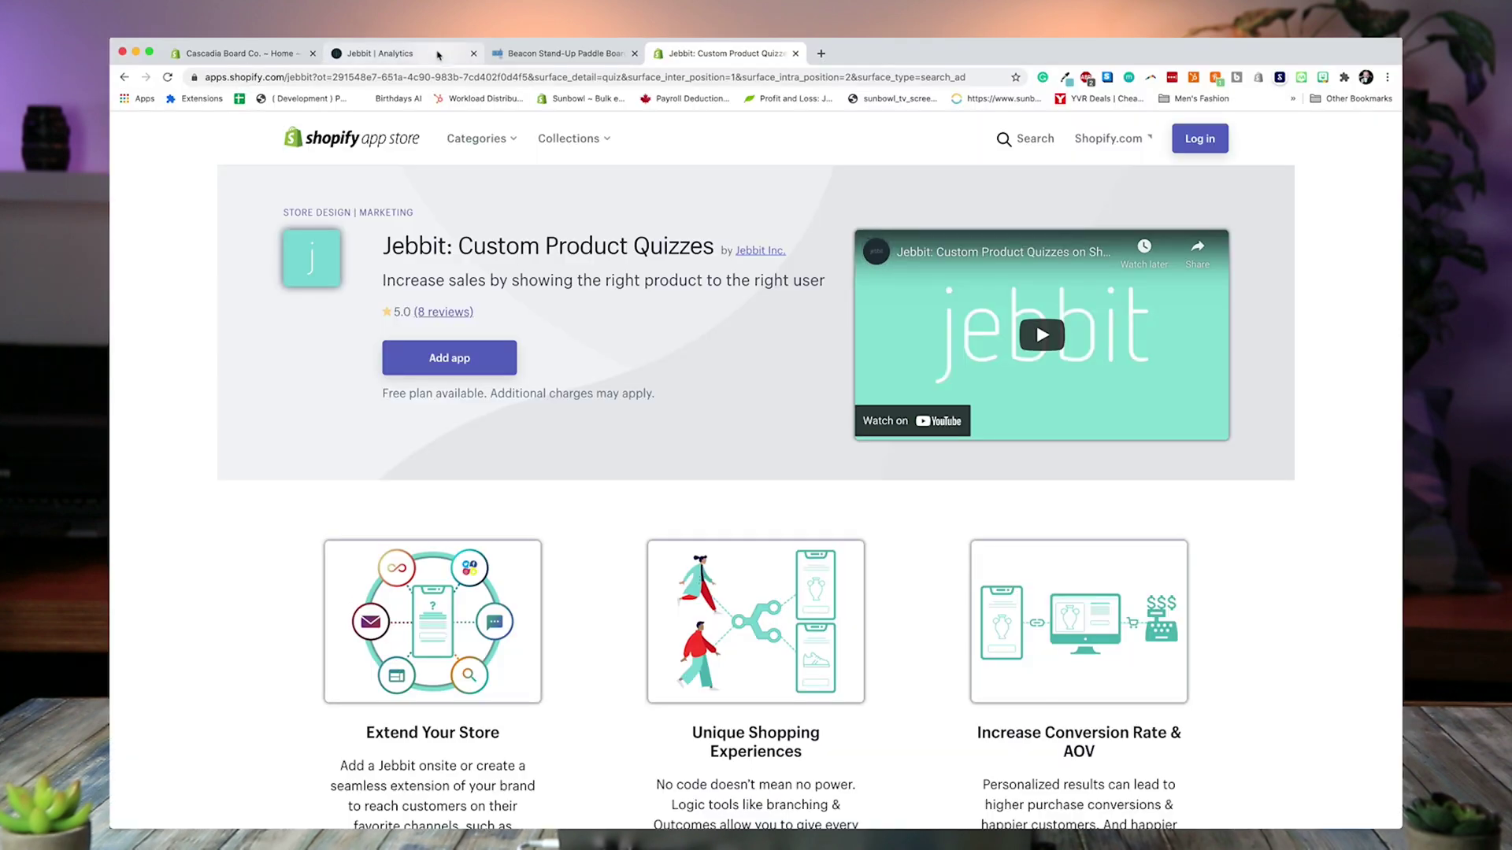
- Switch to Jebbit, start a new experience from the Builder and browse the template gallery from Product Match Quiz to Interactive Editorial
click(453, 65)
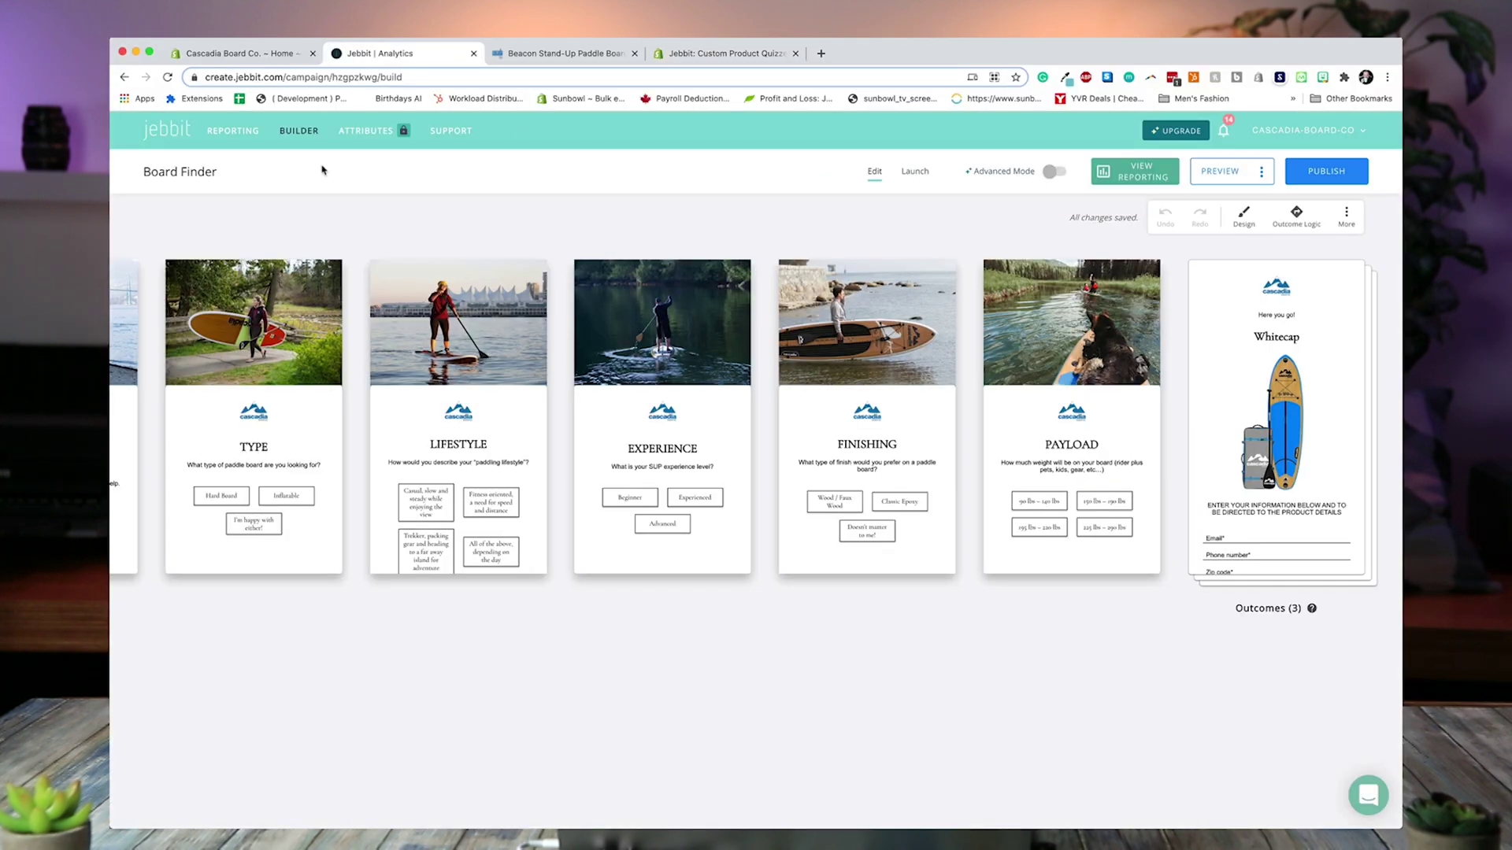
click(300, 133)
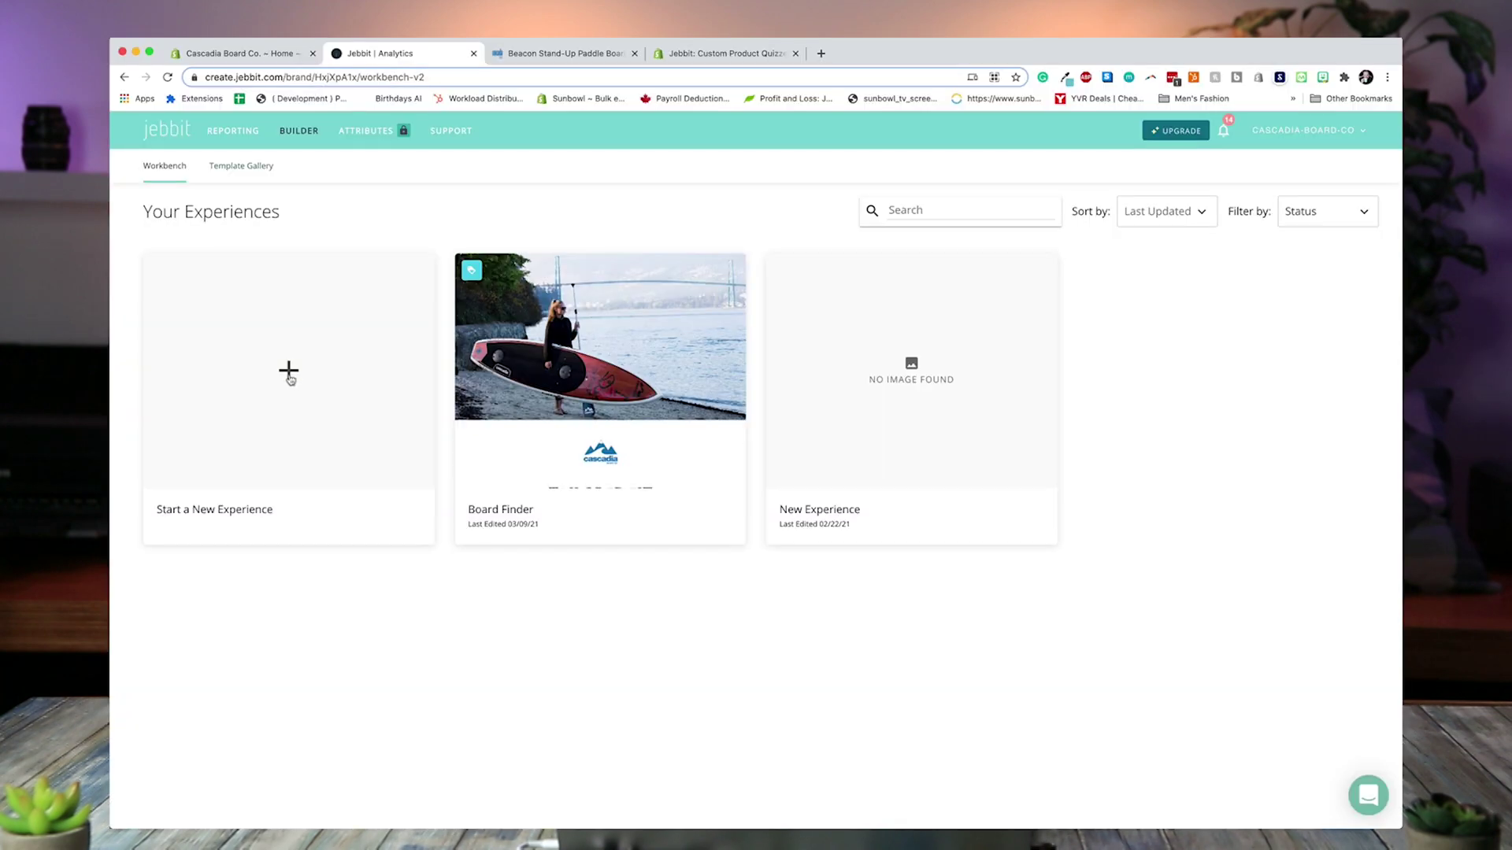
click(289, 377)
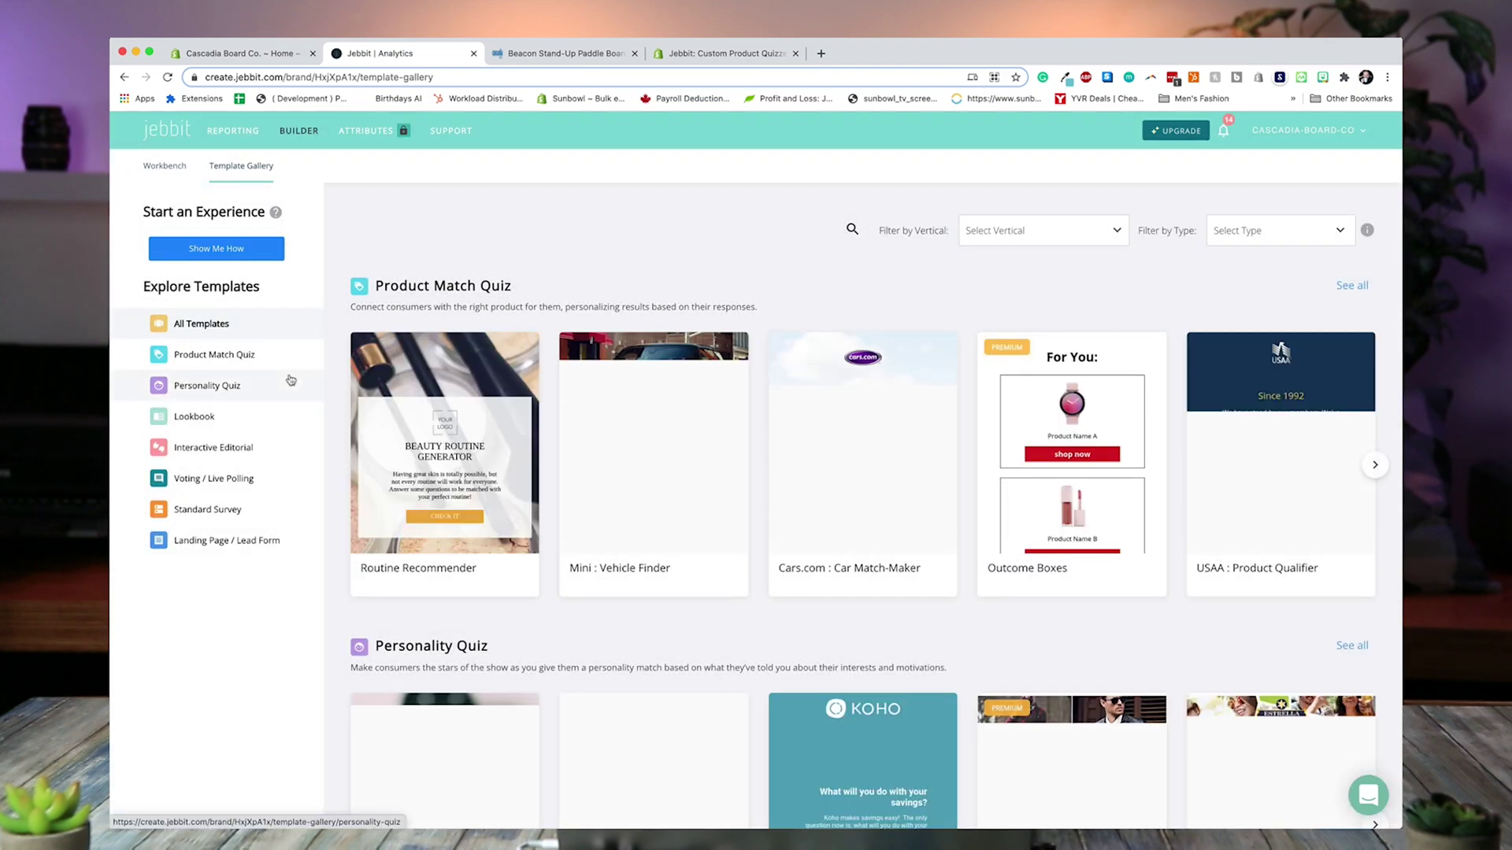
mouse_move(675, 374)
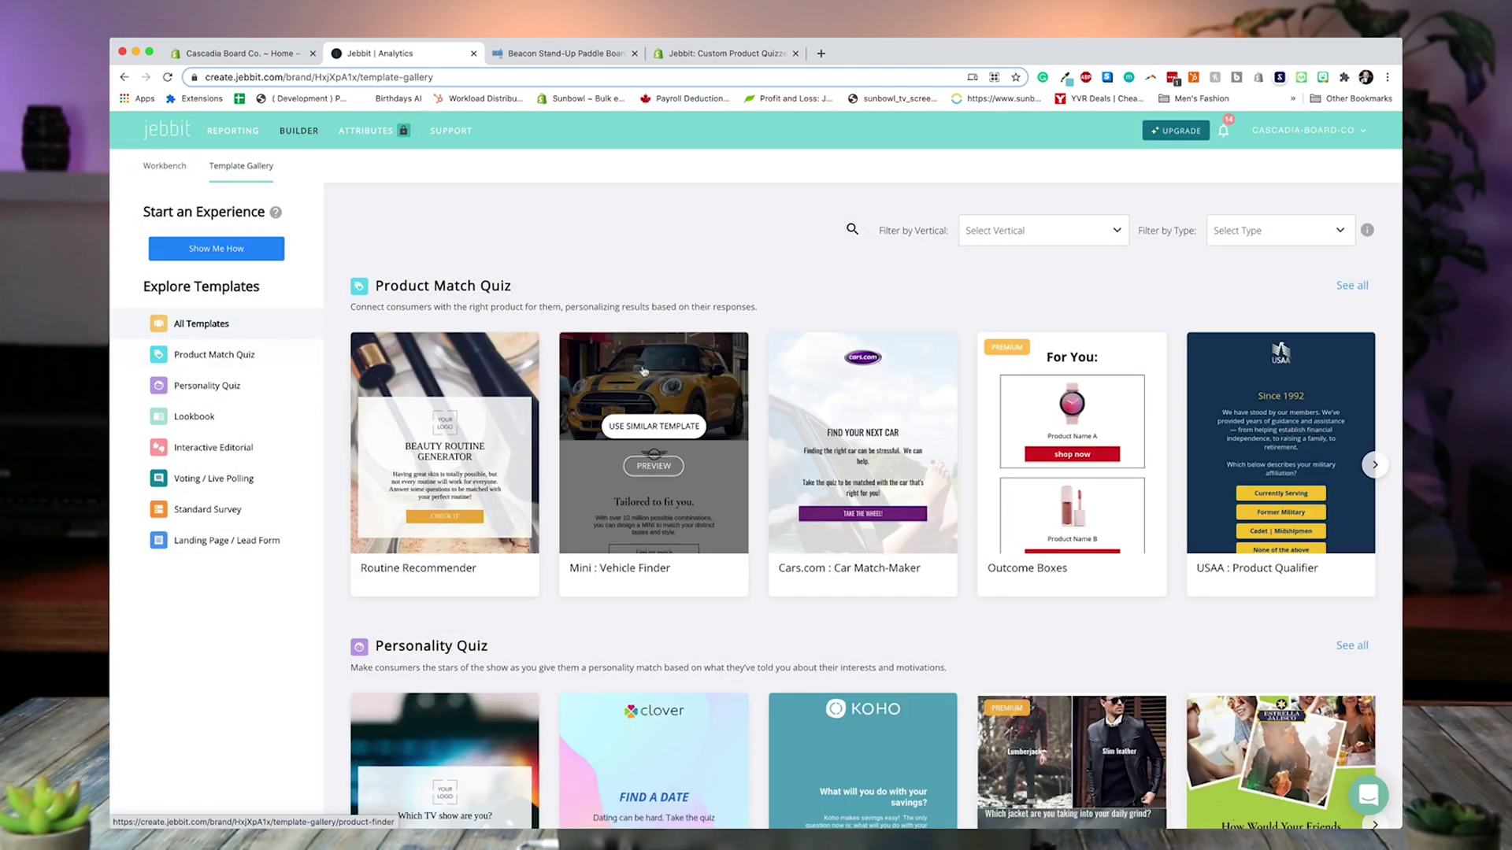
scroll(856, 426, down, 6)
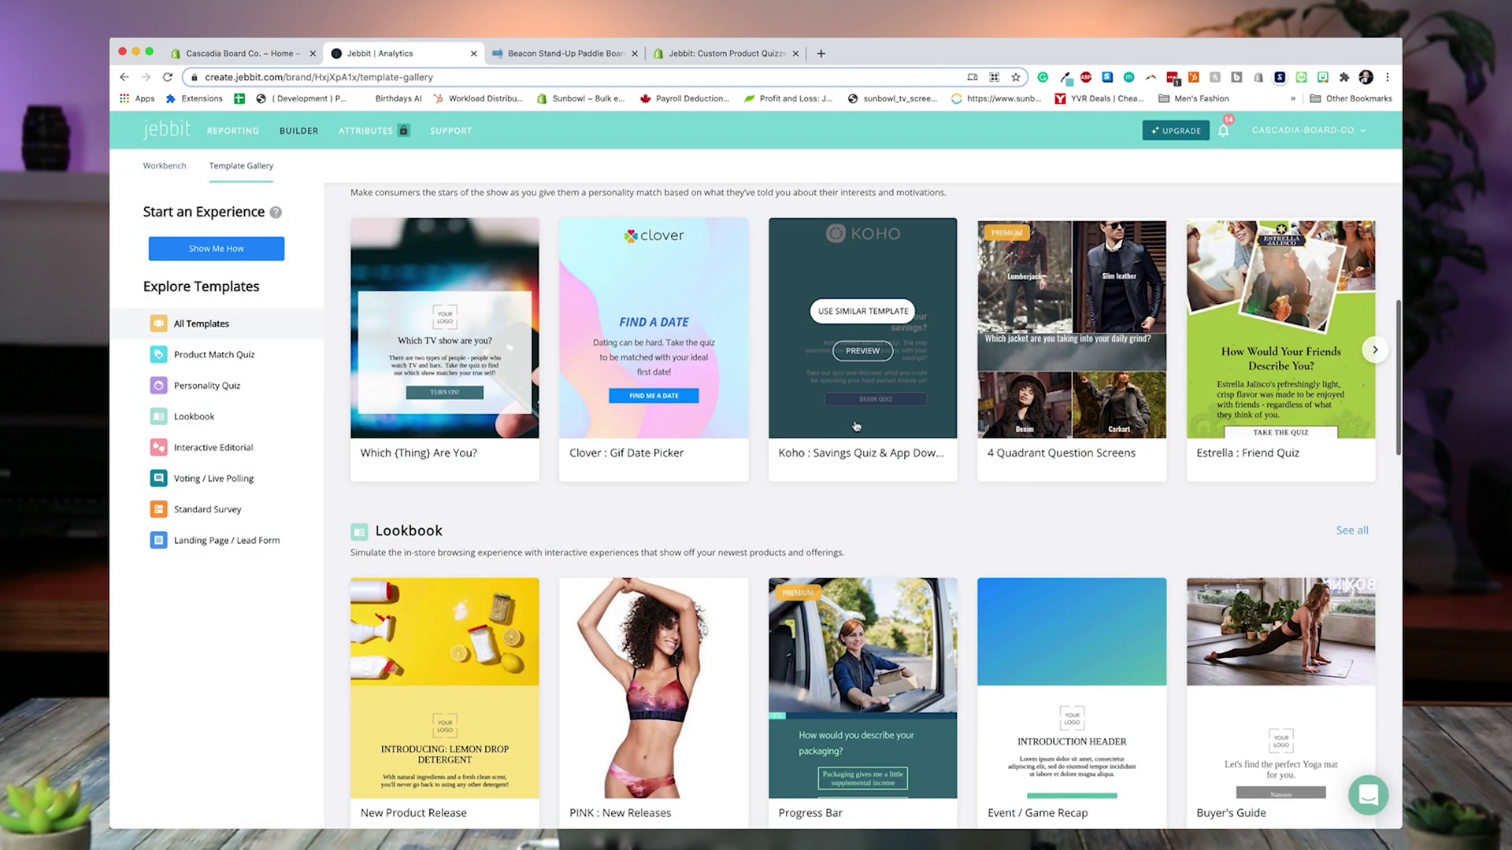
scroll(856, 426, down, 4)
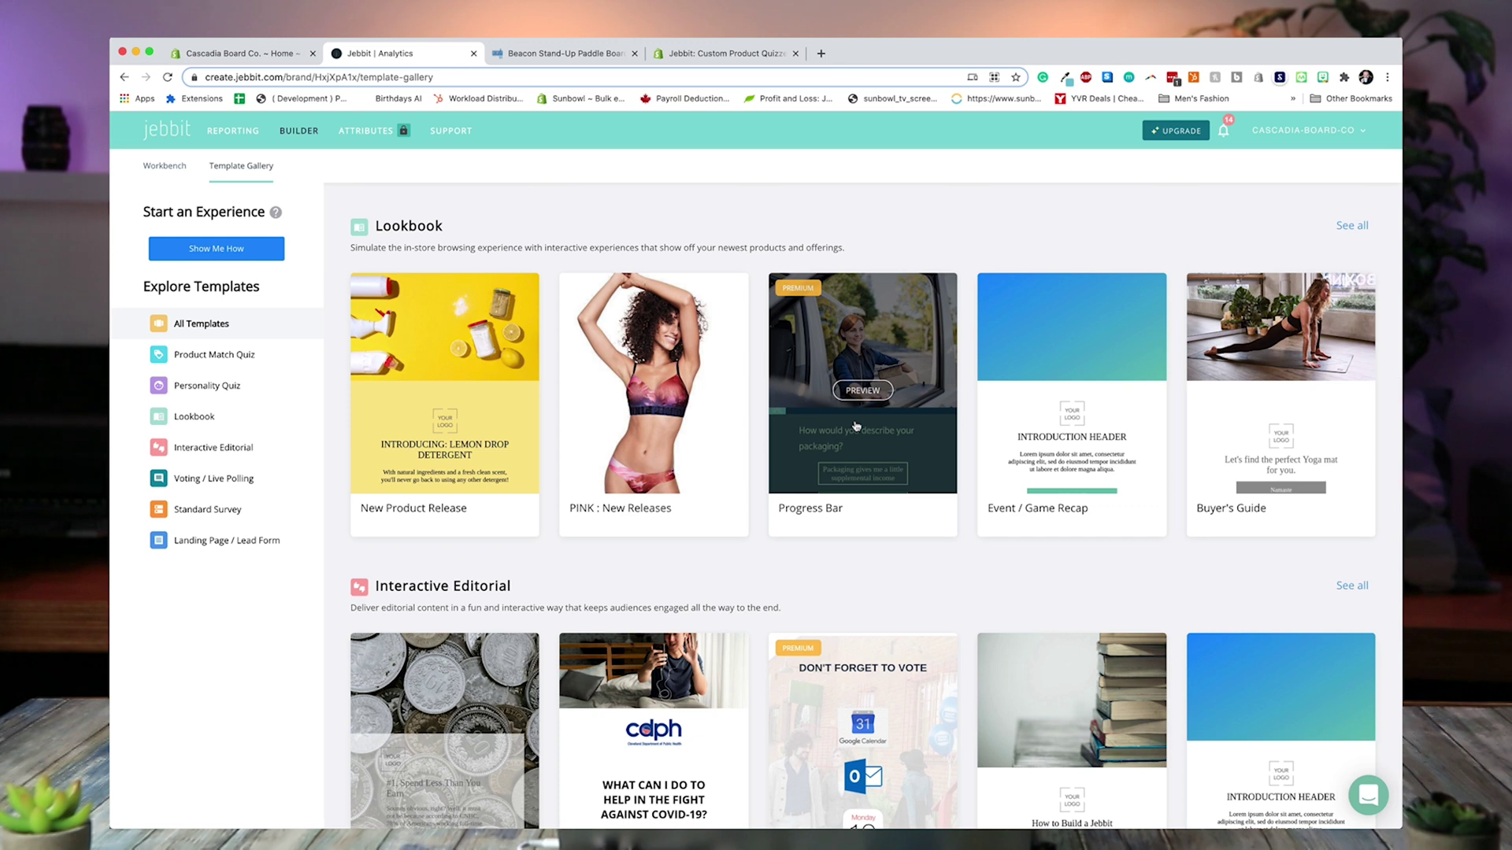
scroll(856, 426, up, 10)
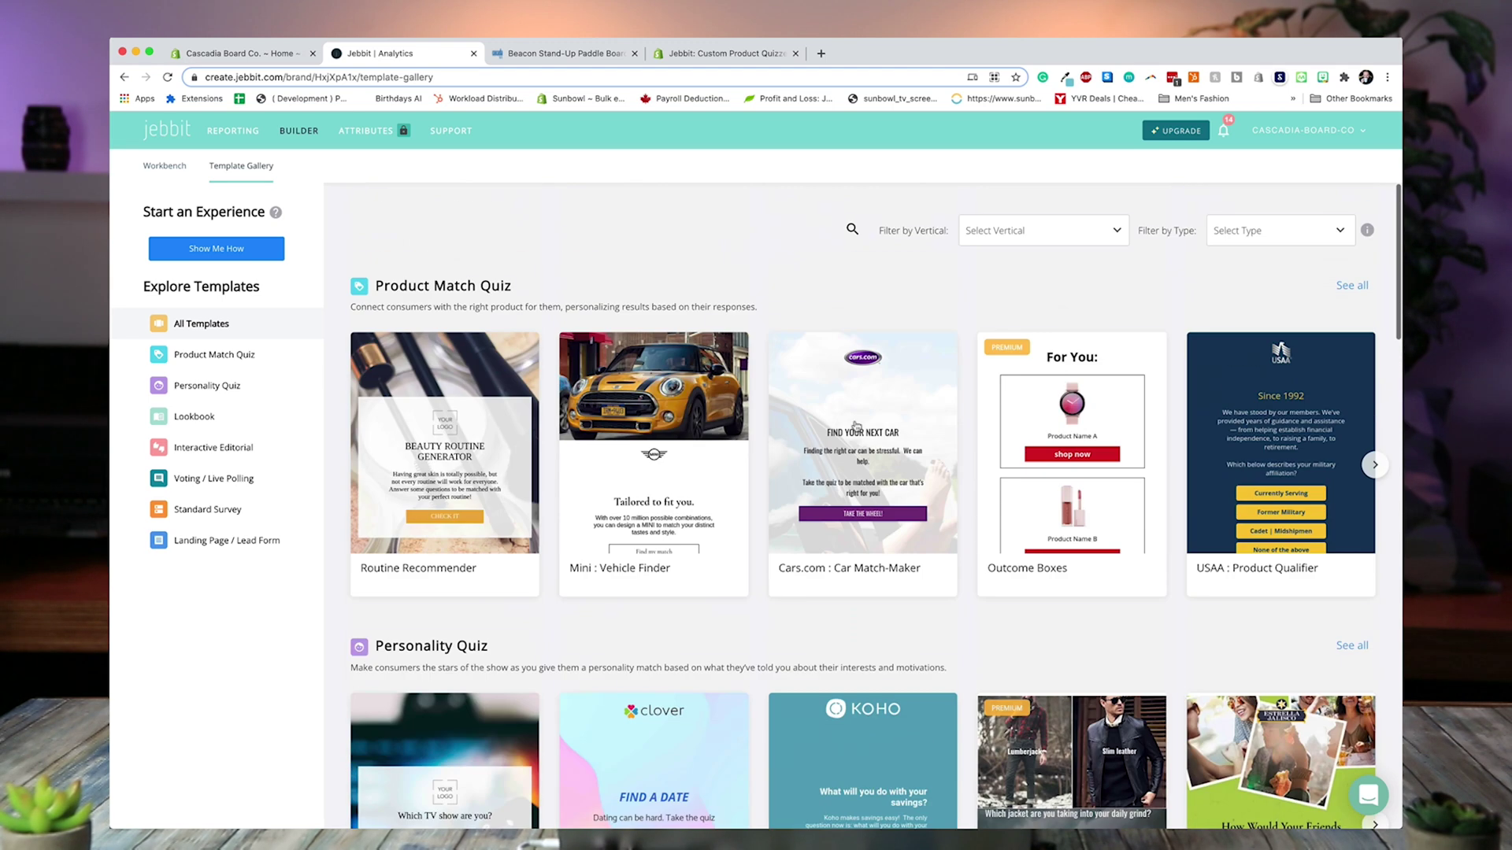
mouse_move(524, 424)
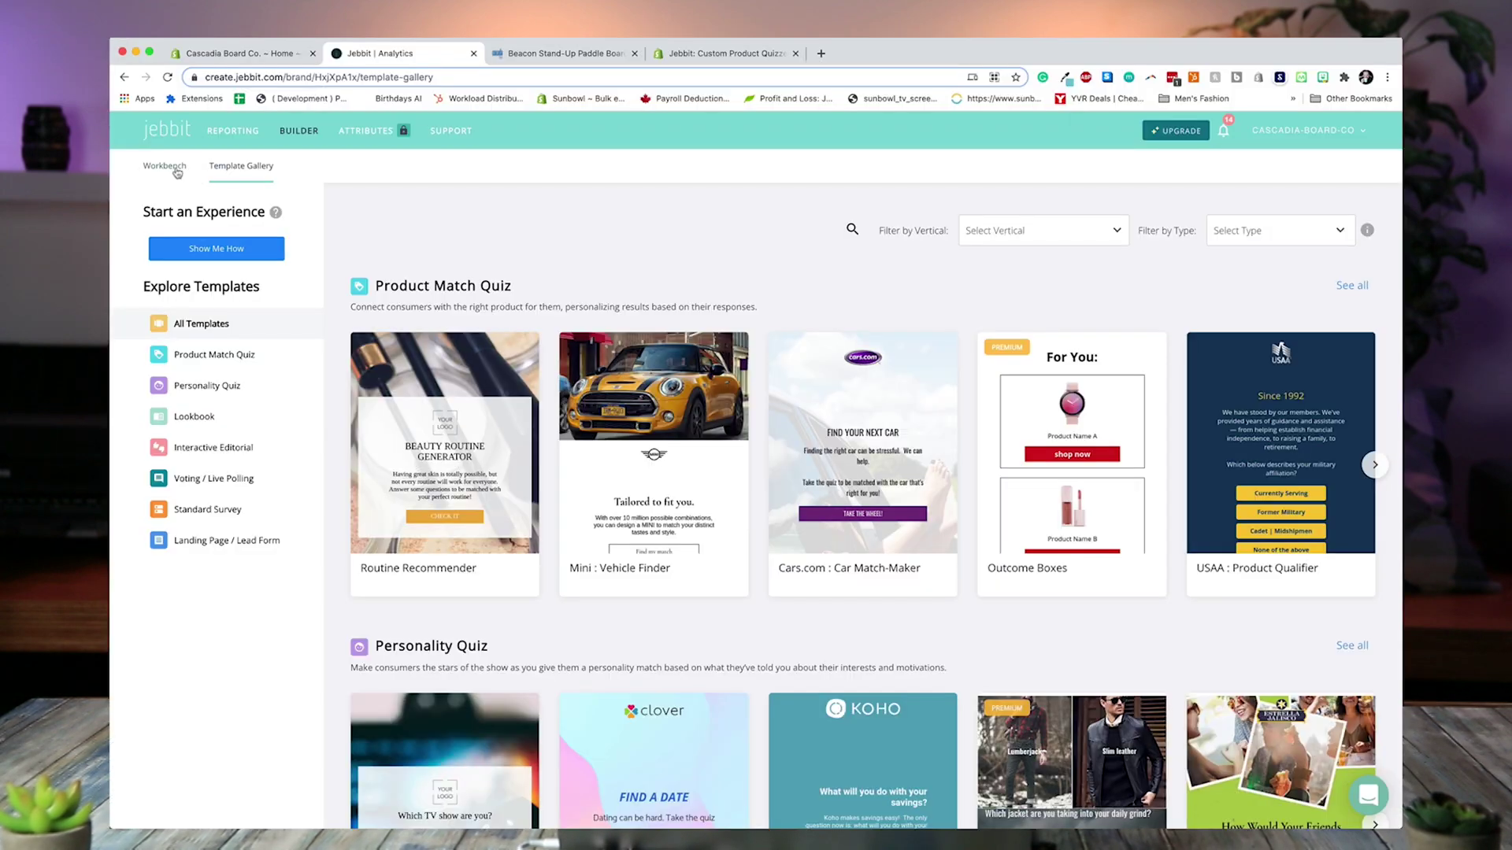
- Open the Board Finder experience from the workbench and delete its Tailored Fit intro screen
click(178, 173)
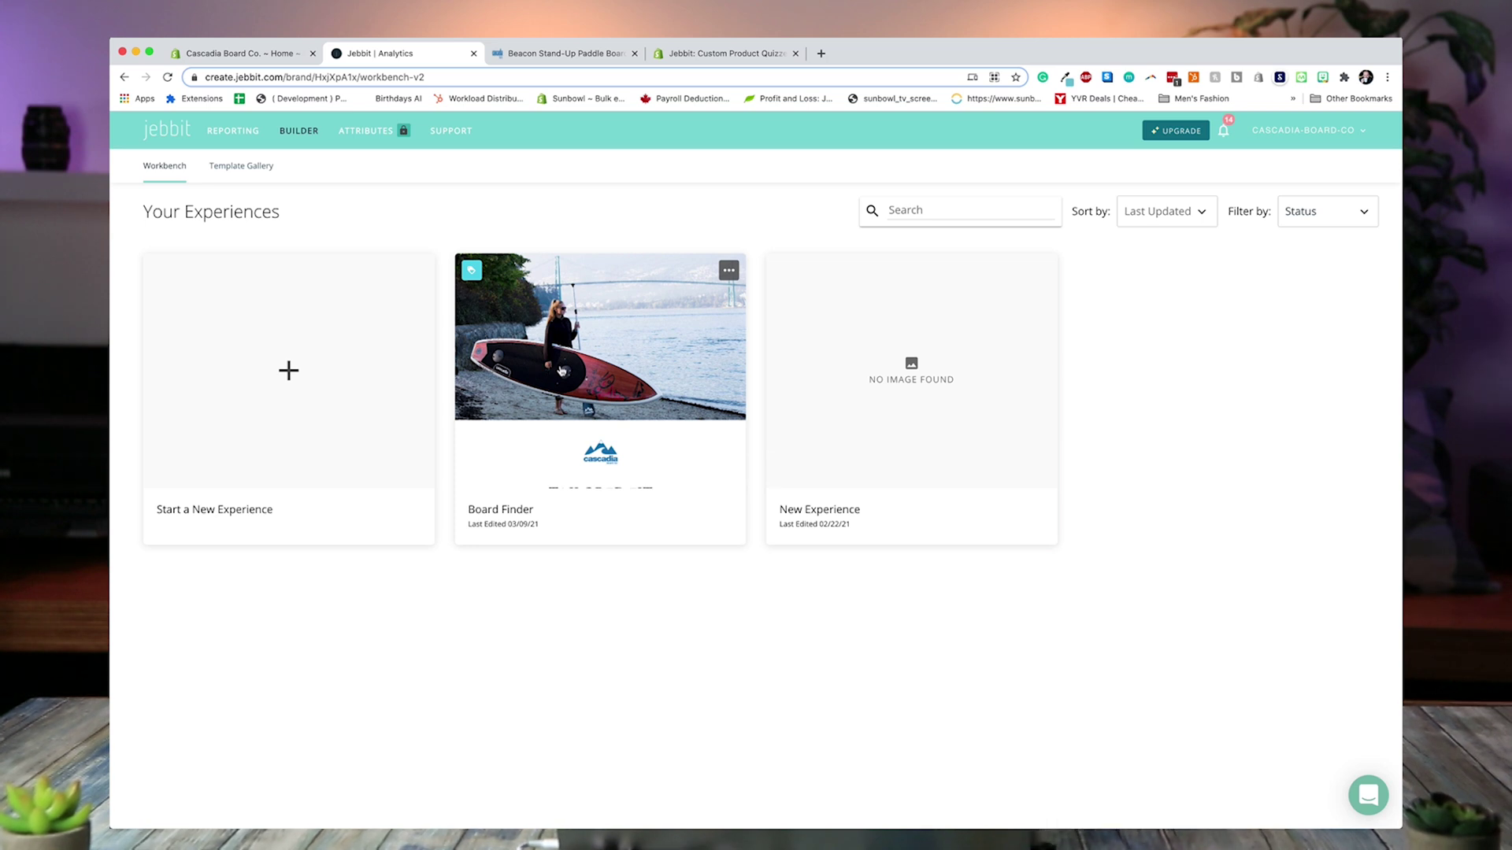
click(562, 371)
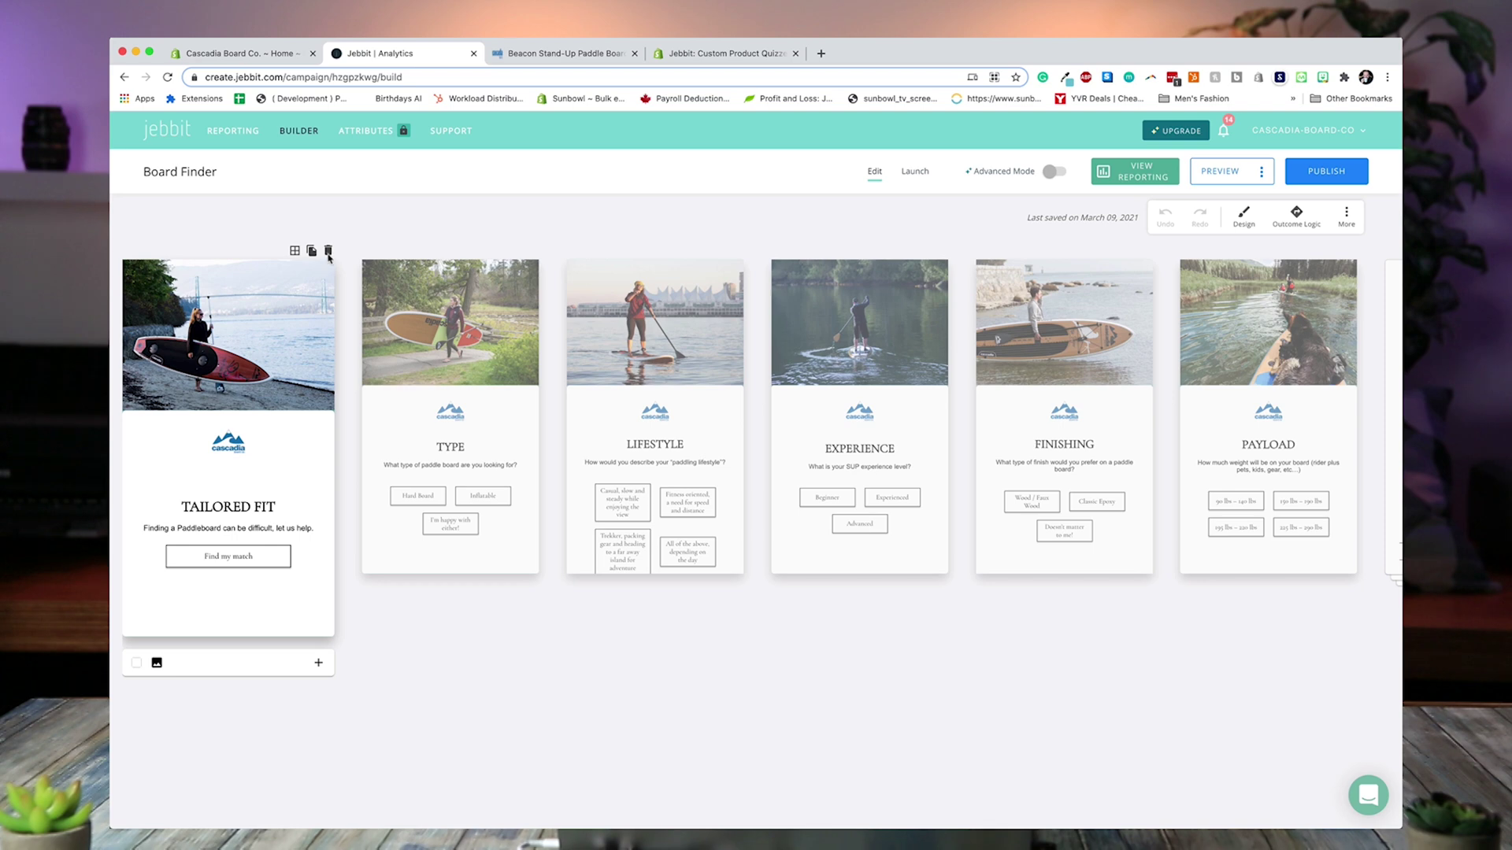
click(329, 252)
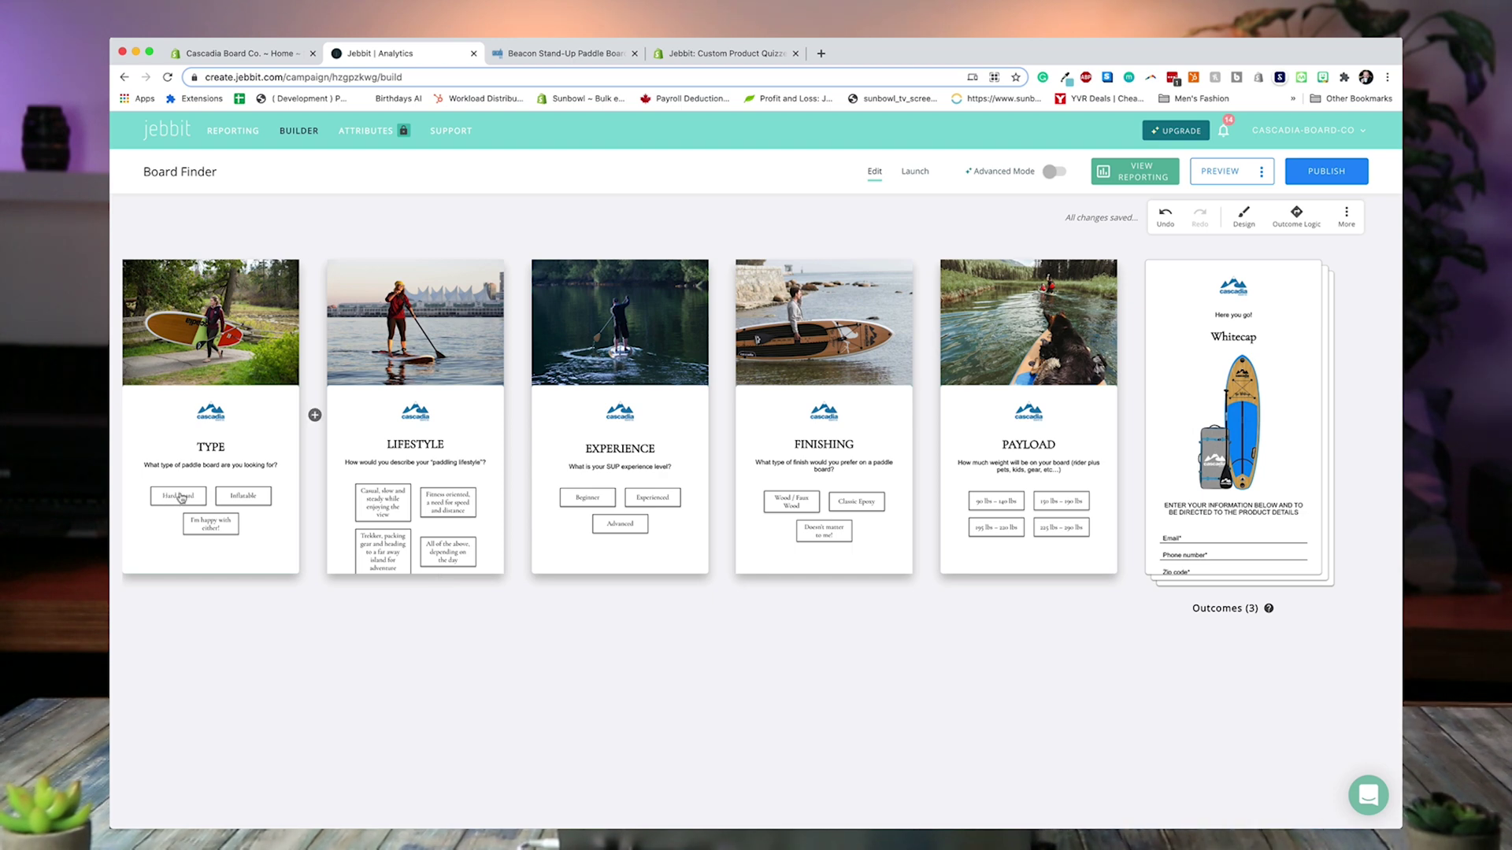
- Examine the Type screen's question text and its image options, including the upload, media library and image transparency settings
click(209, 470)
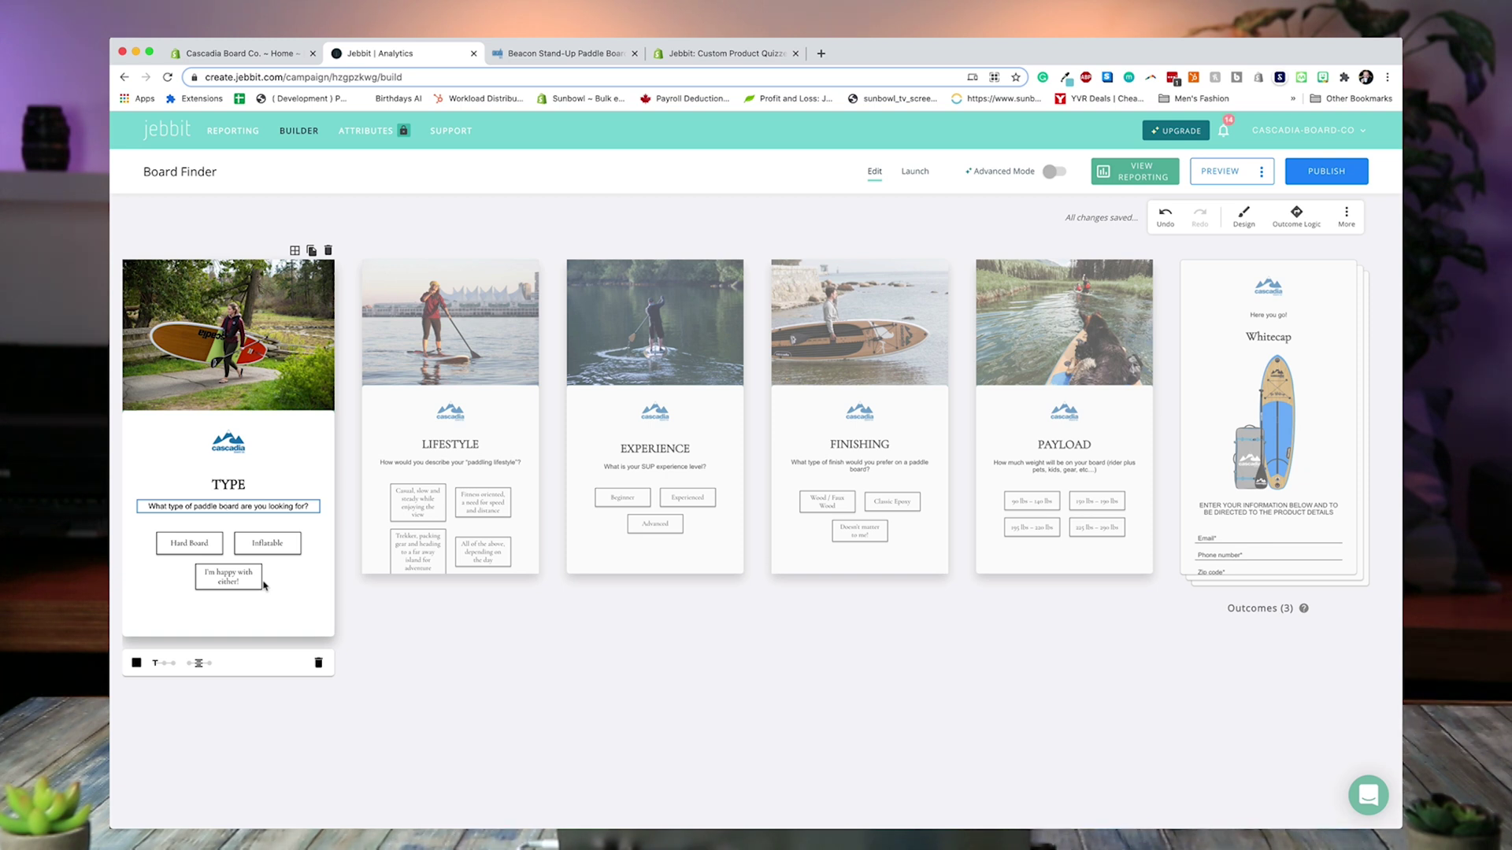
click(403, 628)
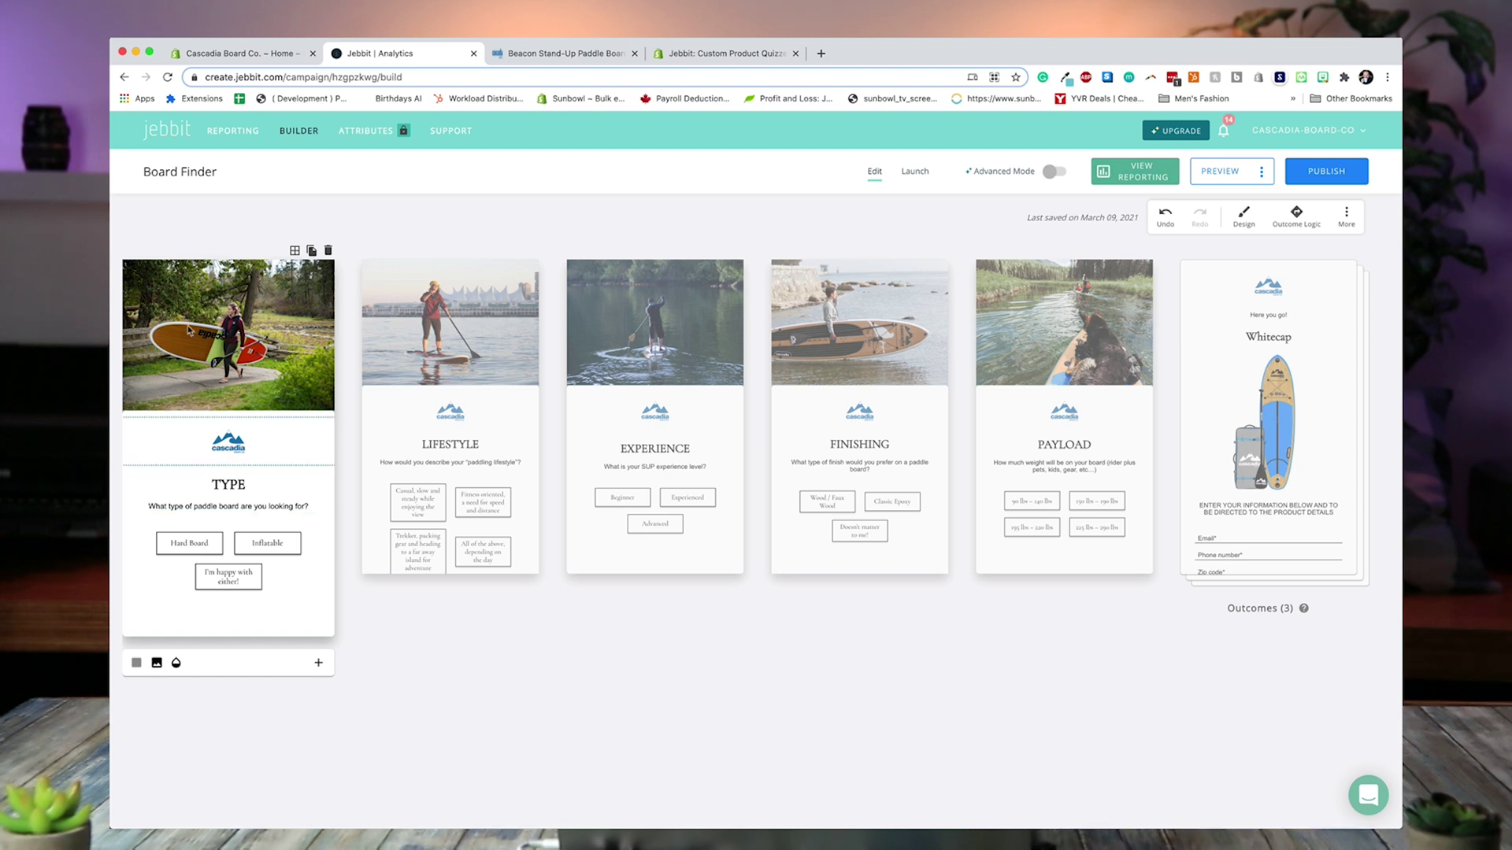
click(156, 664)
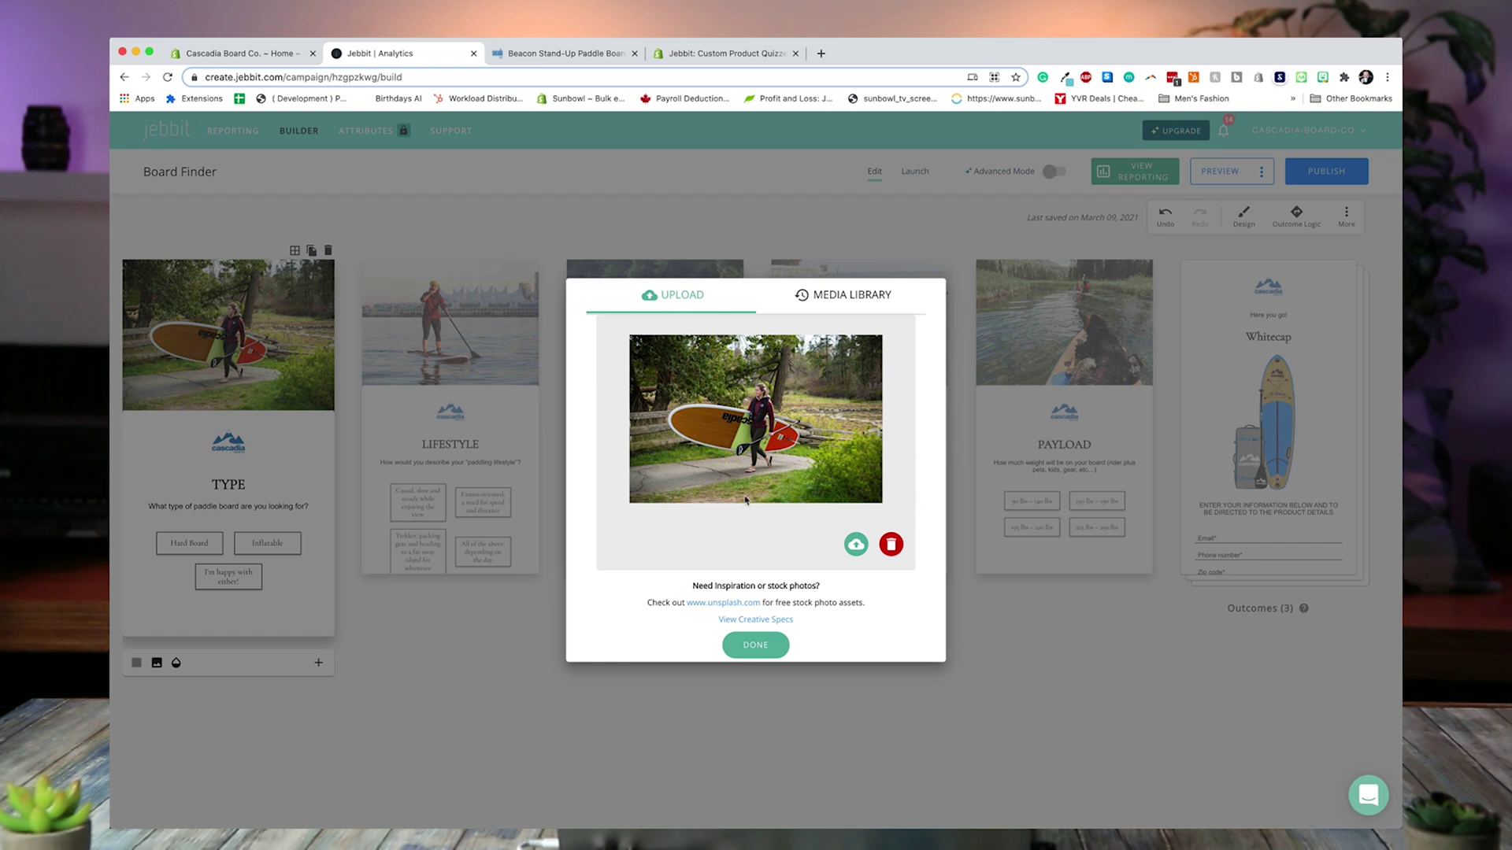
click(834, 297)
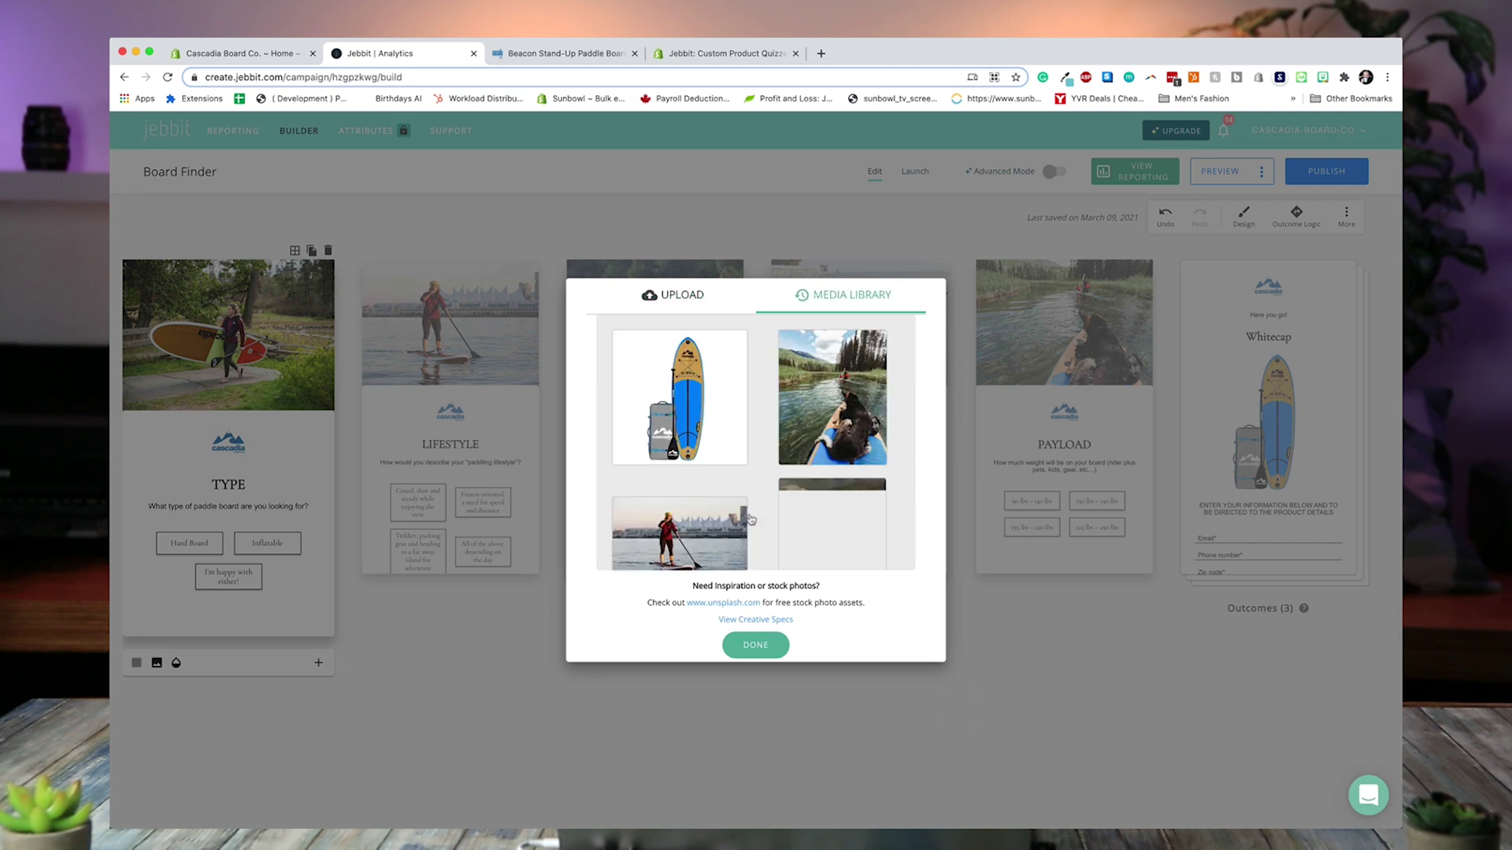
click(703, 307)
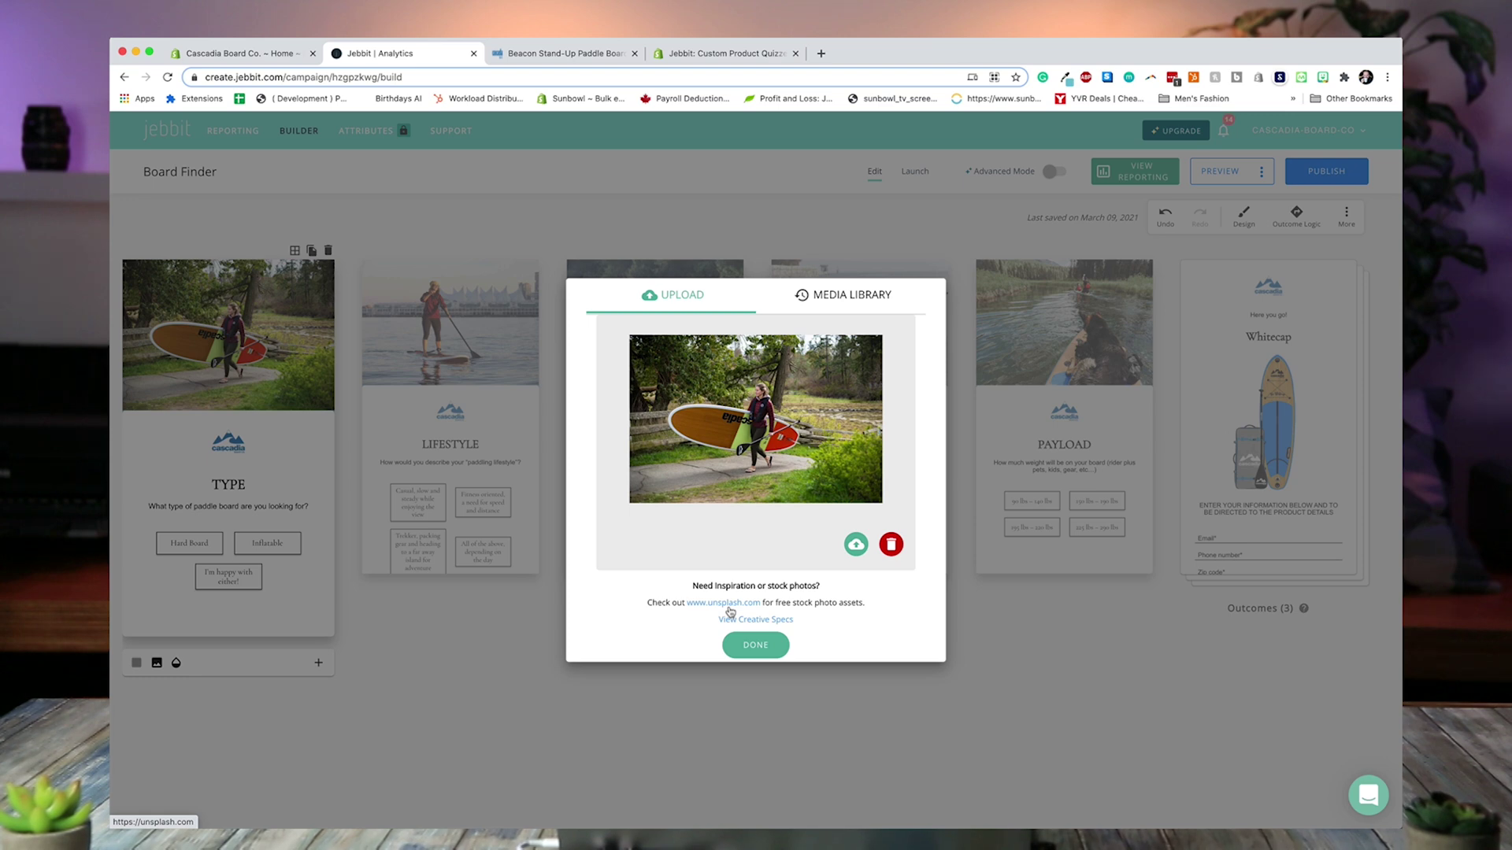
click(755, 645)
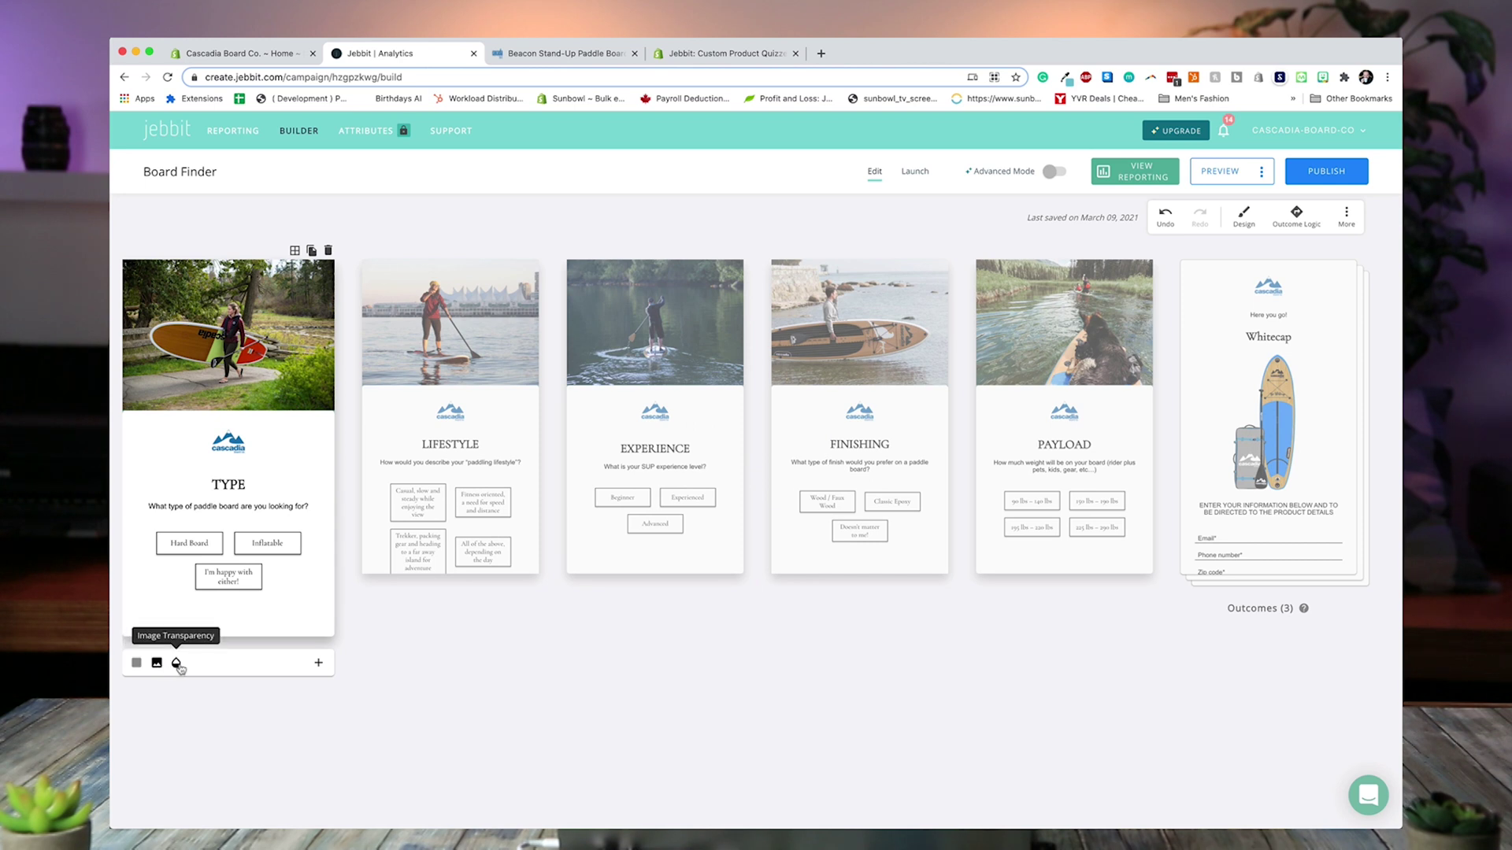
click(176, 664)
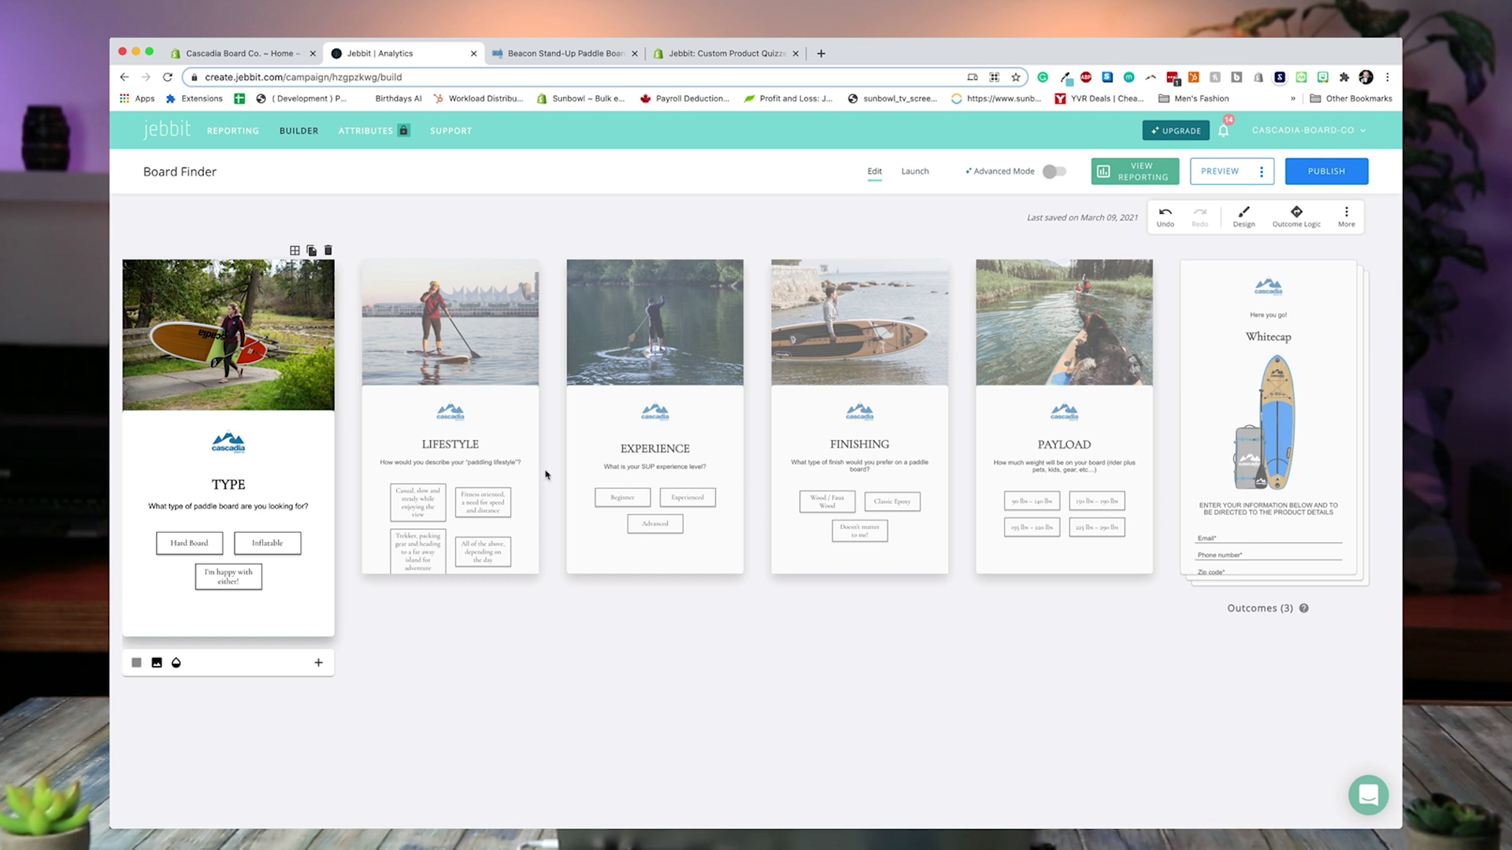
click(803, 621)
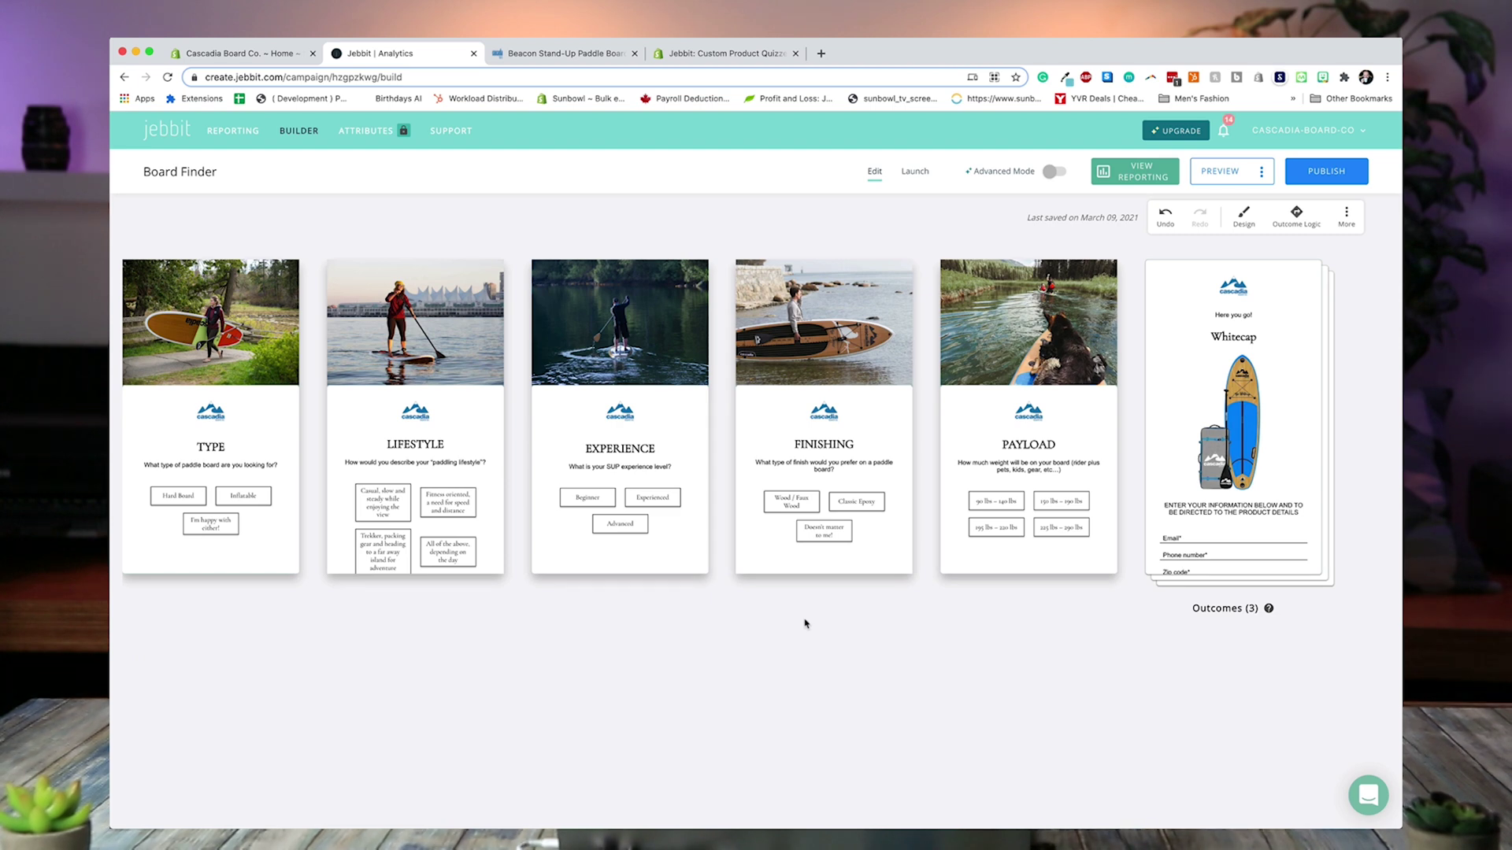
- Examine the outcome logic point table that matches the quiz answers to the Whitecap, Beacon and K'Utala boards
click(1294, 228)
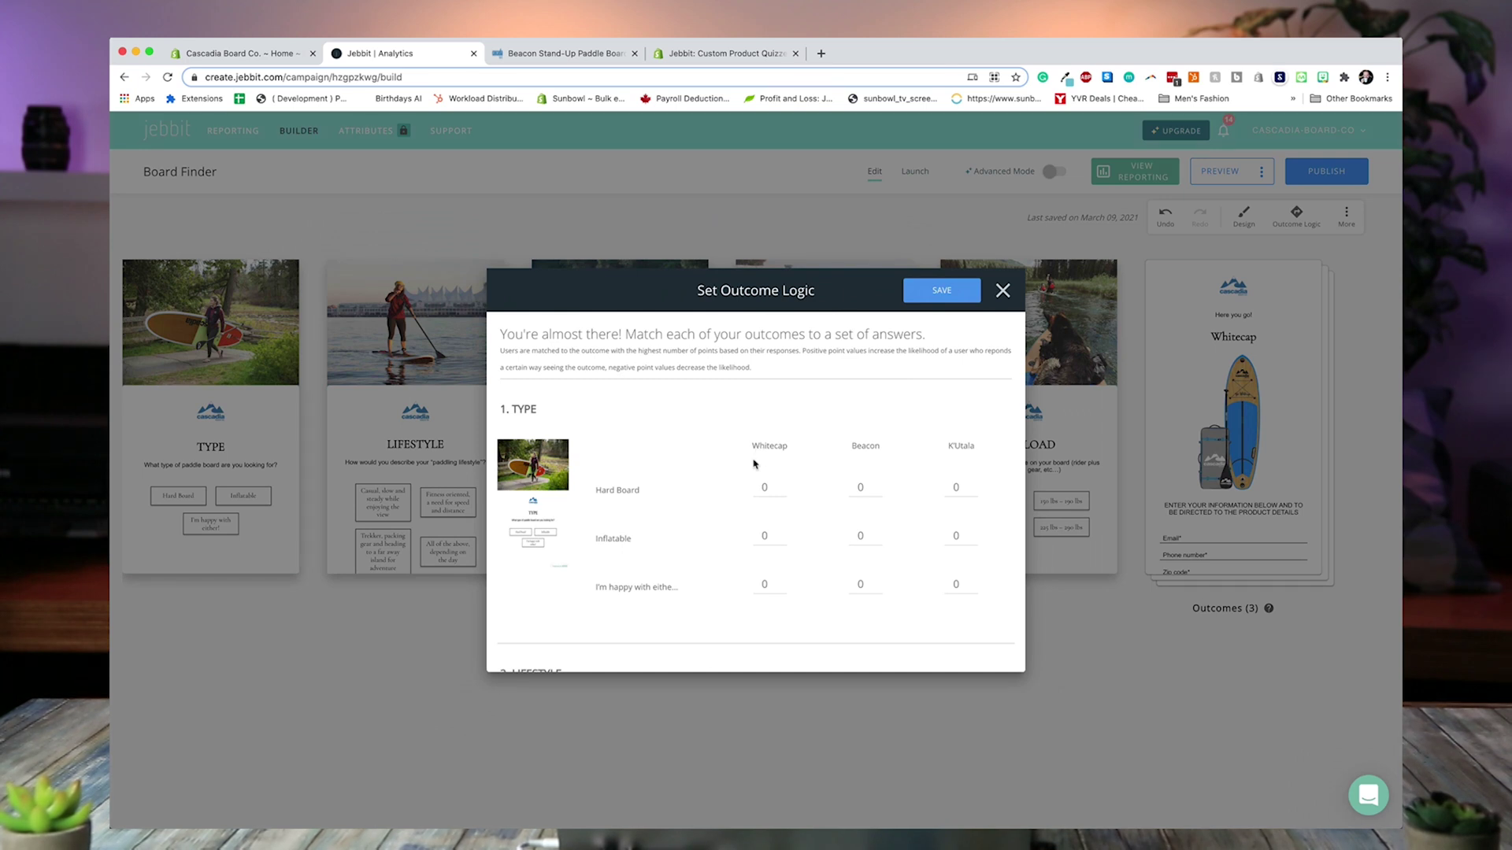
scroll(748, 464, down, 2)
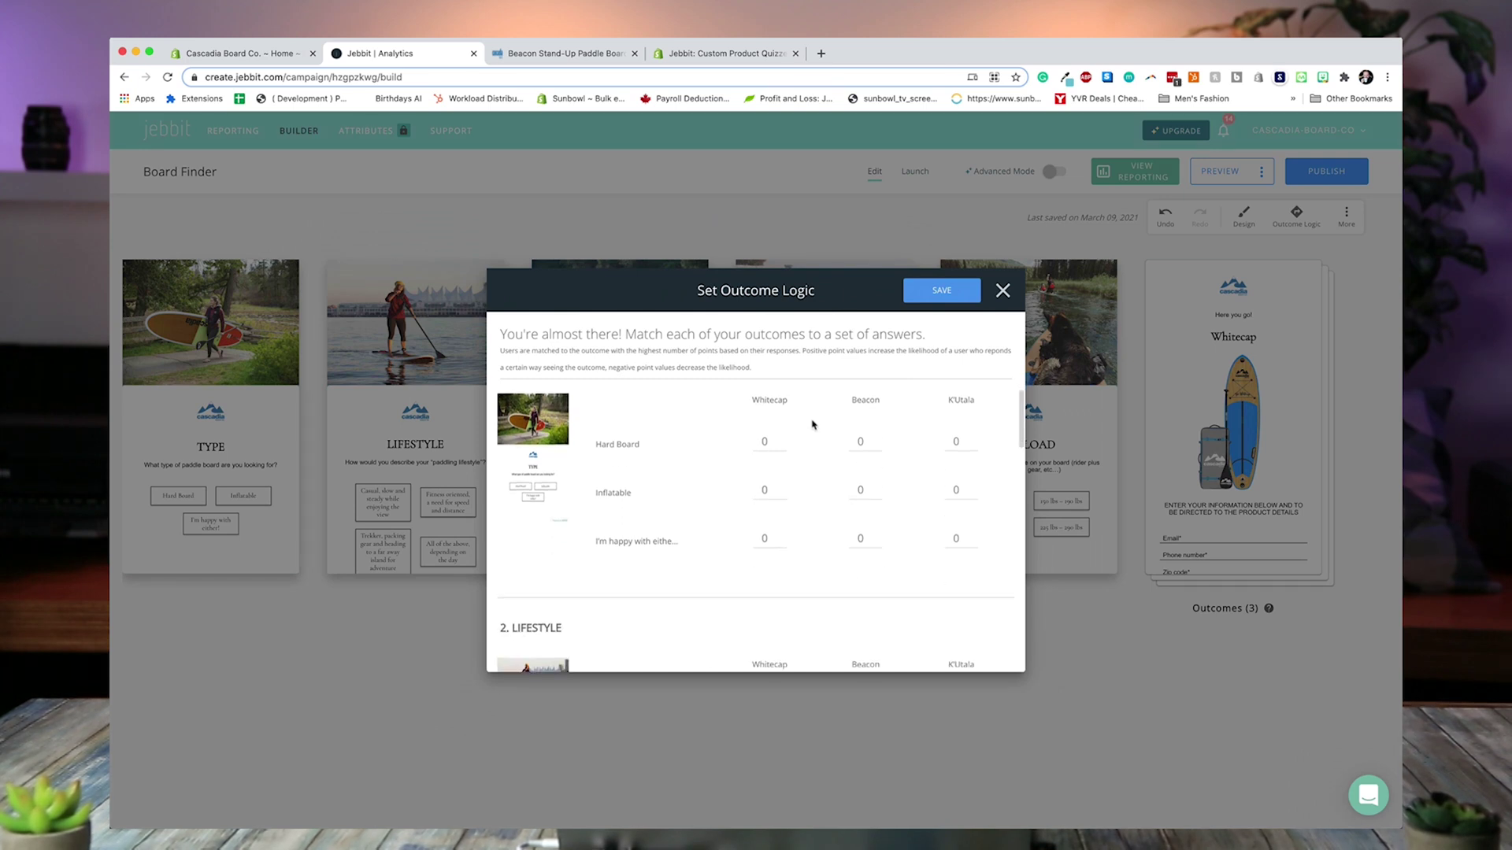
click(1001, 299)
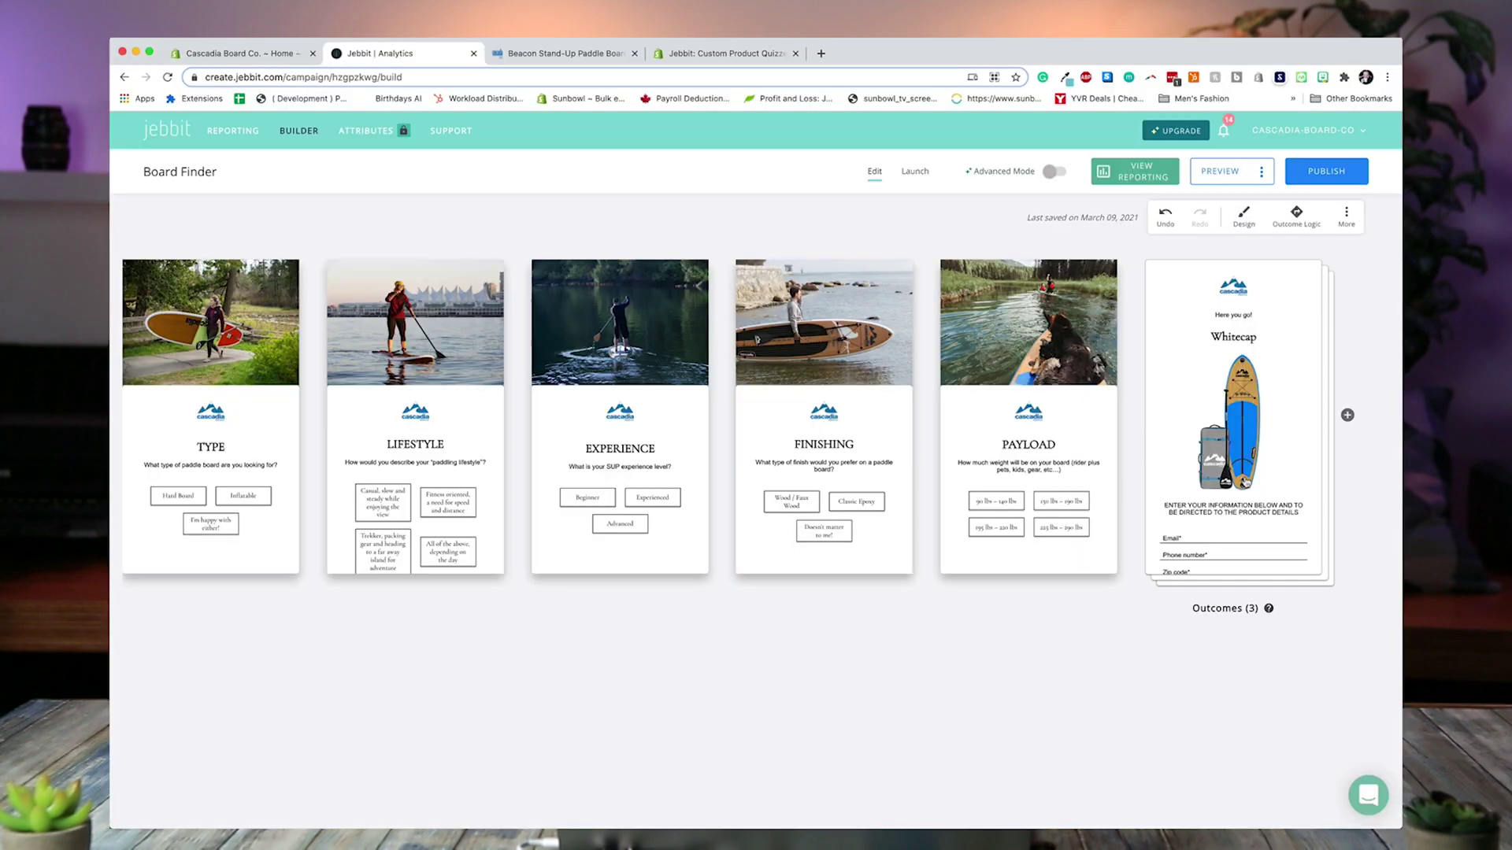
- Assign the Beacon outcome 1 point each for answers across the quiz questions, including Hard Board and 90 lbs – 140 lbs
click(1297, 216)
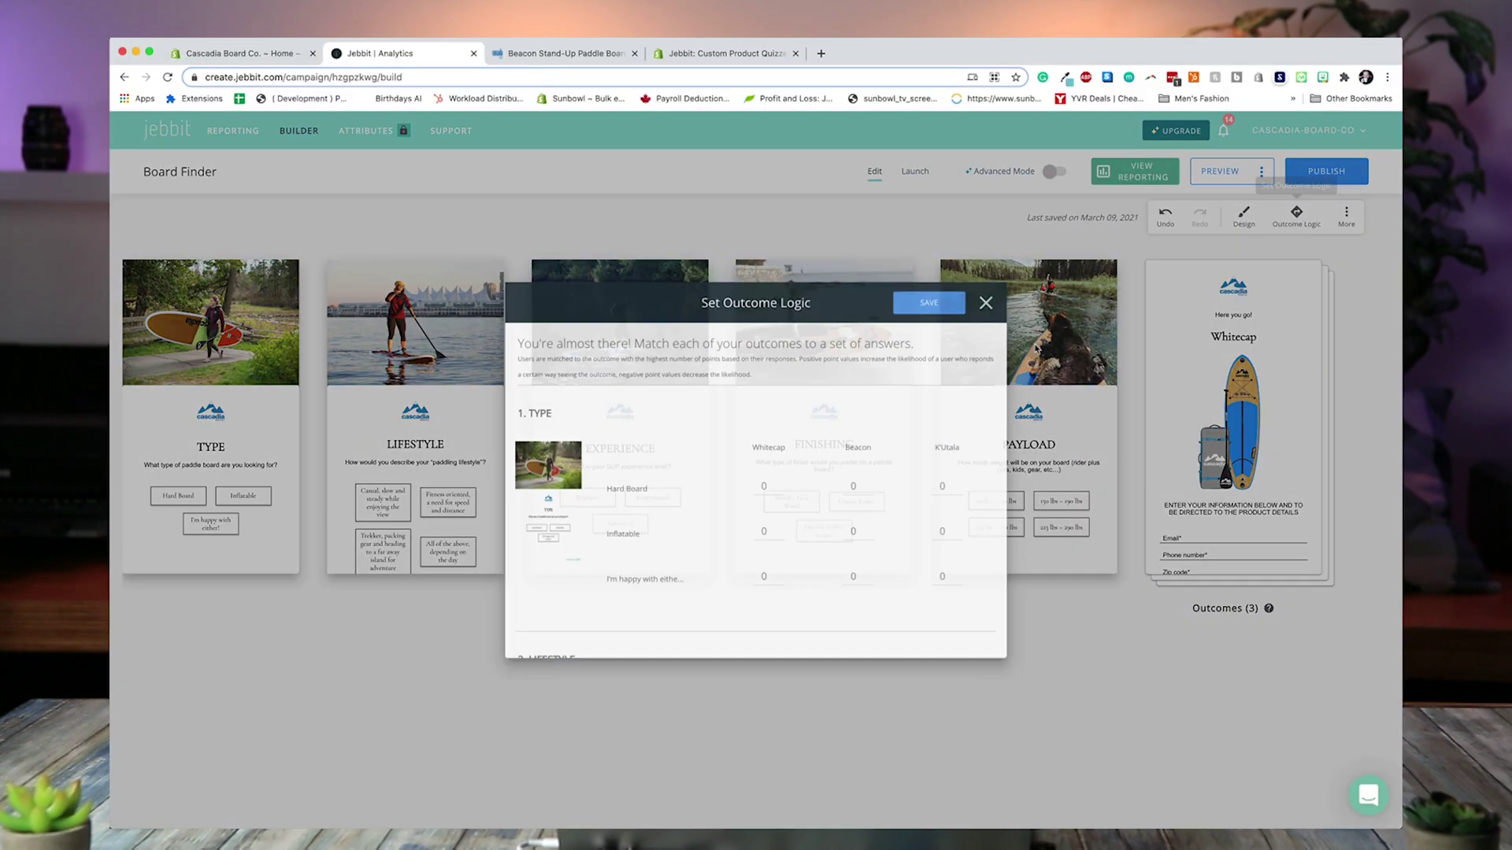
double_click(858, 488)
text(1)
scroll(839, 510, down, 3)
double_click(858, 533)
text(1)
scroll(858, 513, down, 3)
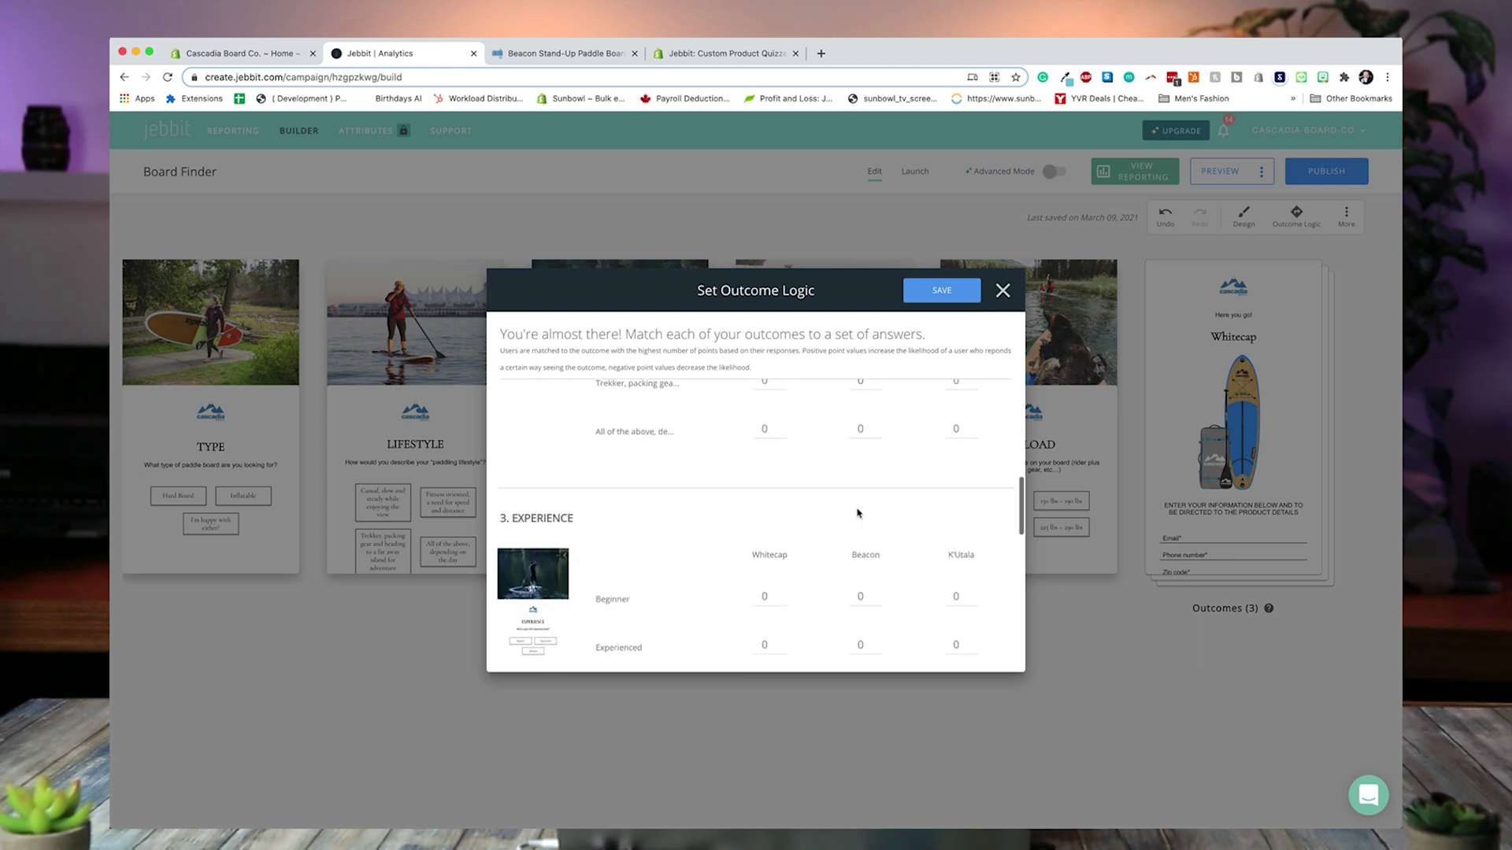
scroll(856, 587, down, 4)
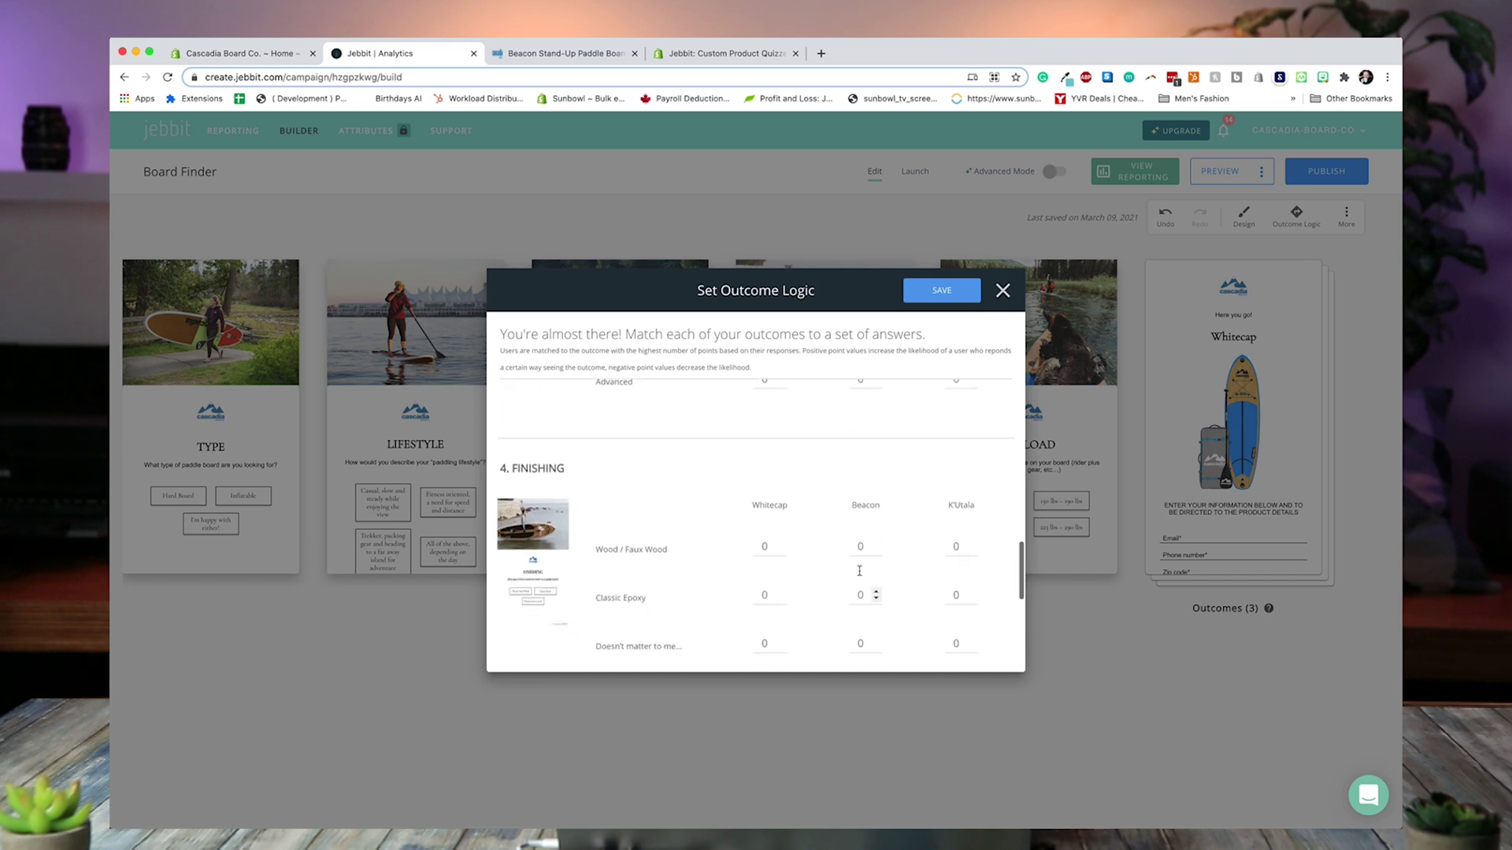
scroll(860, 582, down, 3)
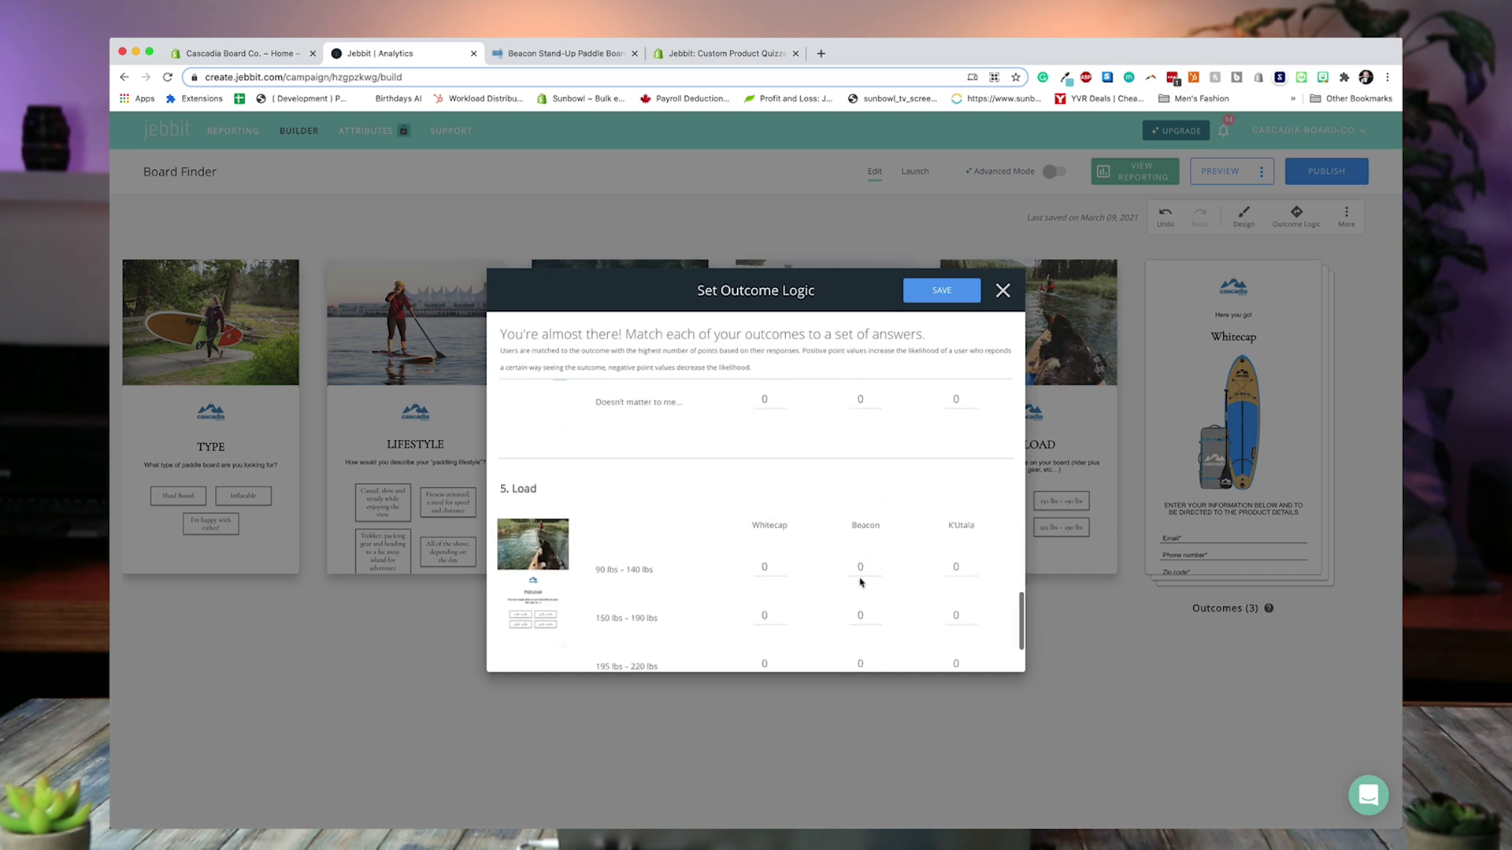
text(1)
scroll(756, 511, down, 1)
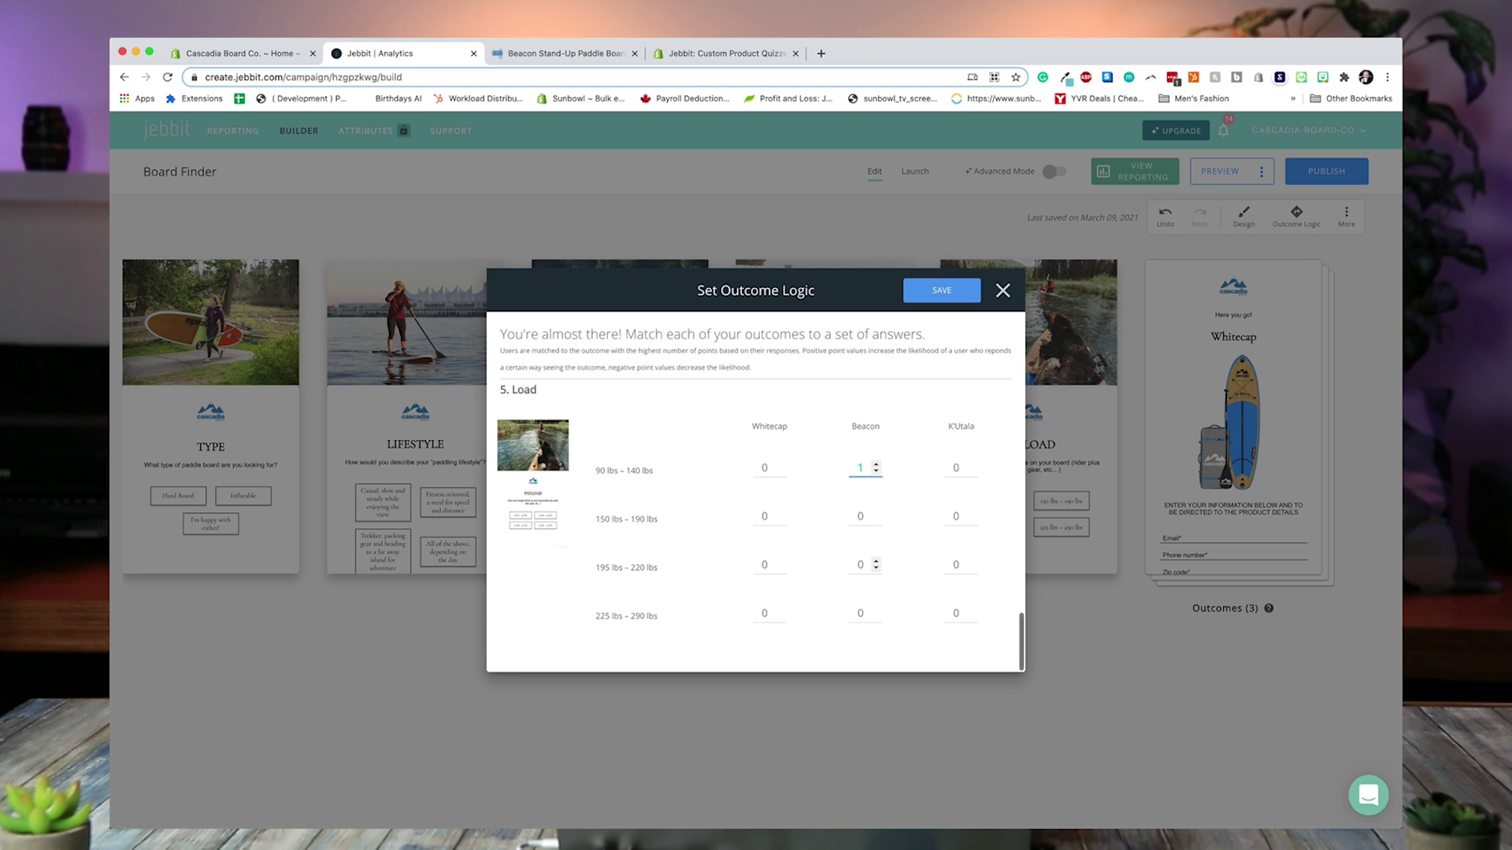
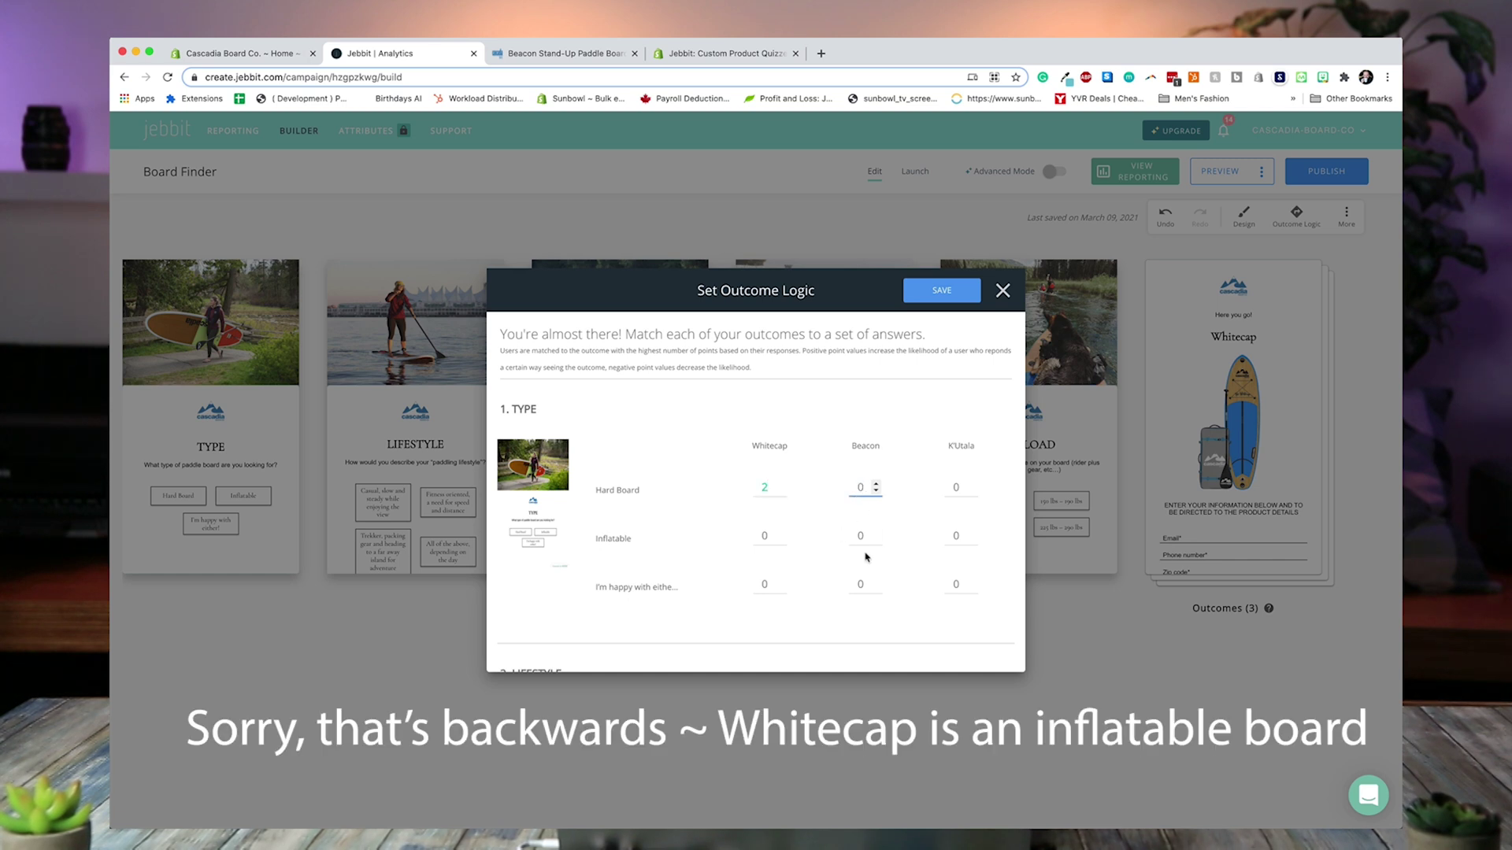
- Reset the Type question's points to 0 except Beacon's 1 for Hard Board, and save the outcome logic
click(821, 543)
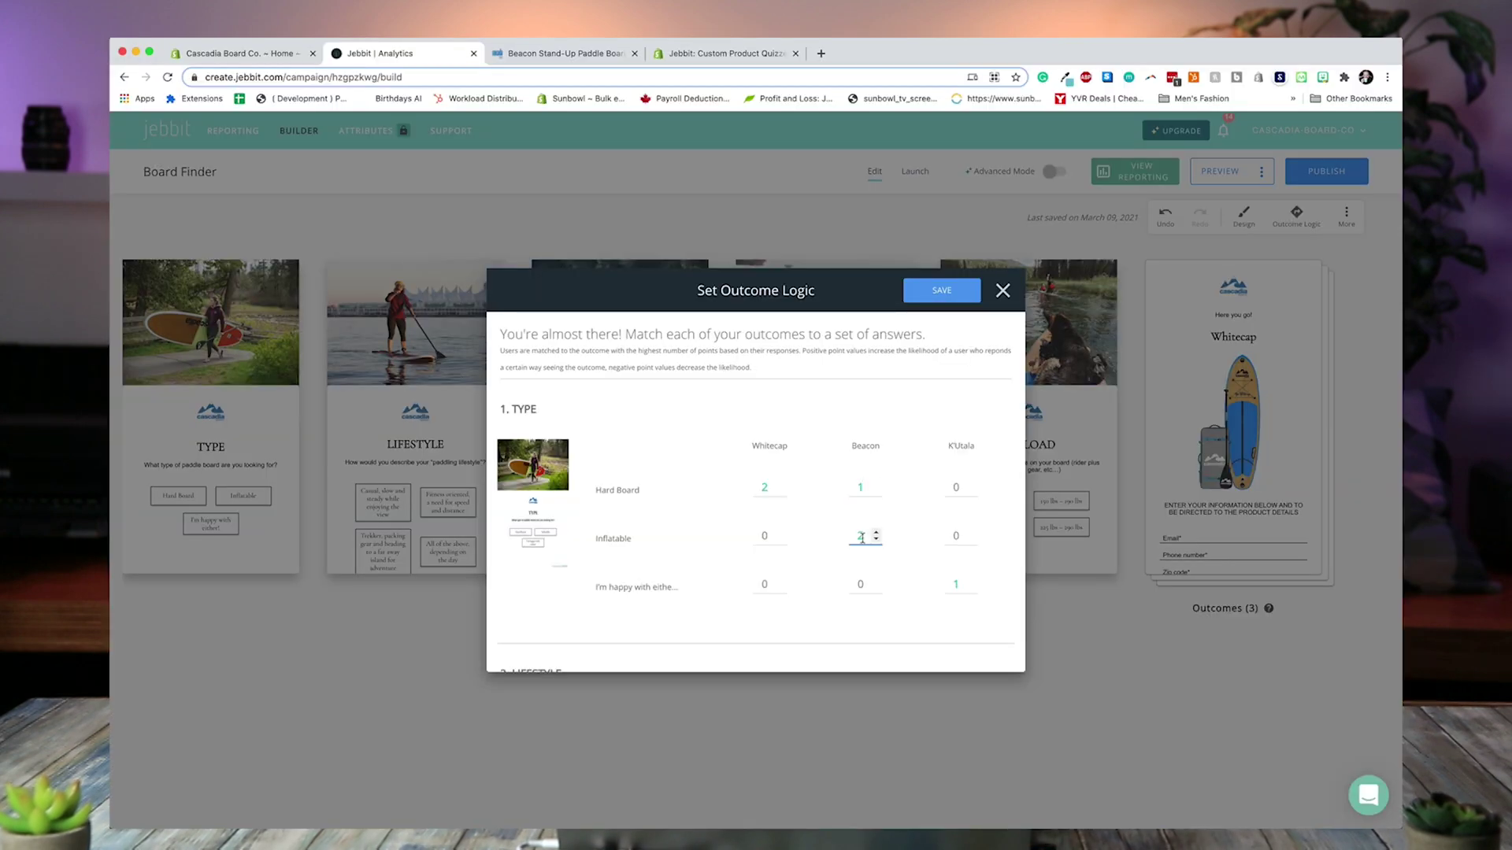
text(0)
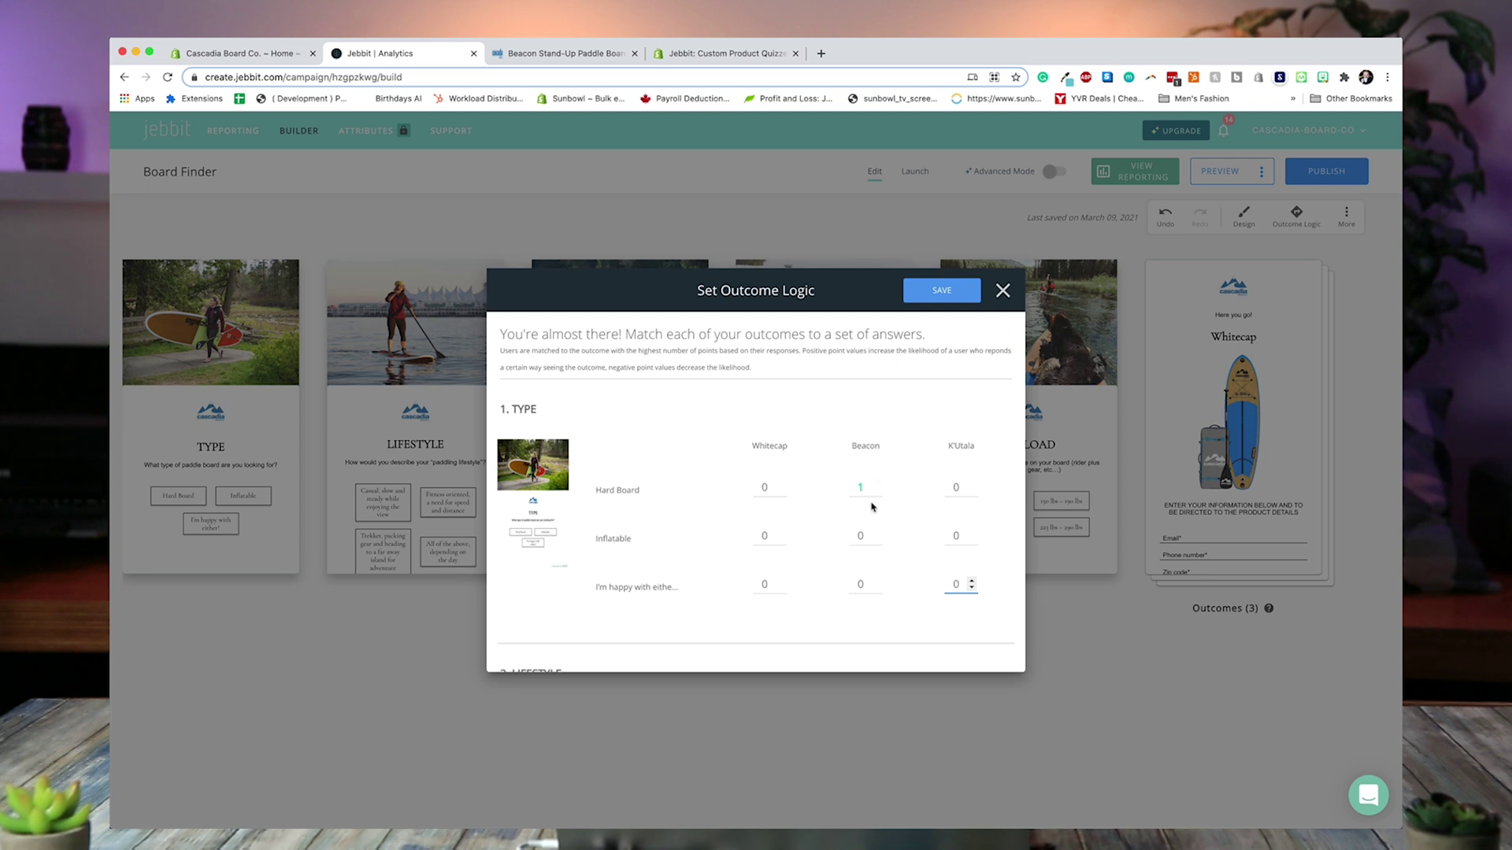
click(942, 297)
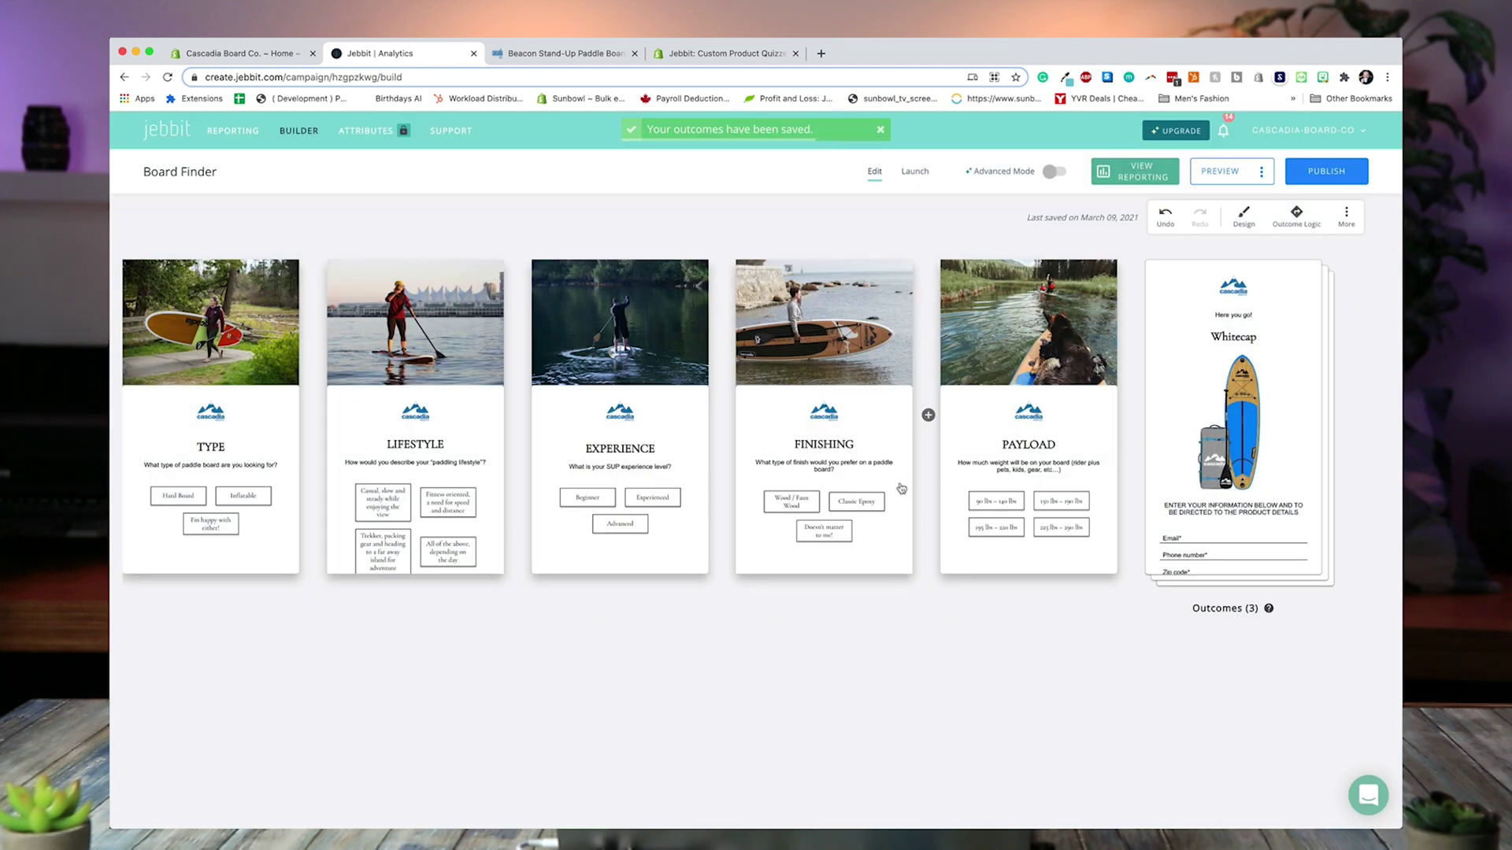
- Publish the Board Finder quiz and copy its launch code as an embedded iframe for the site
click(1258, 172)
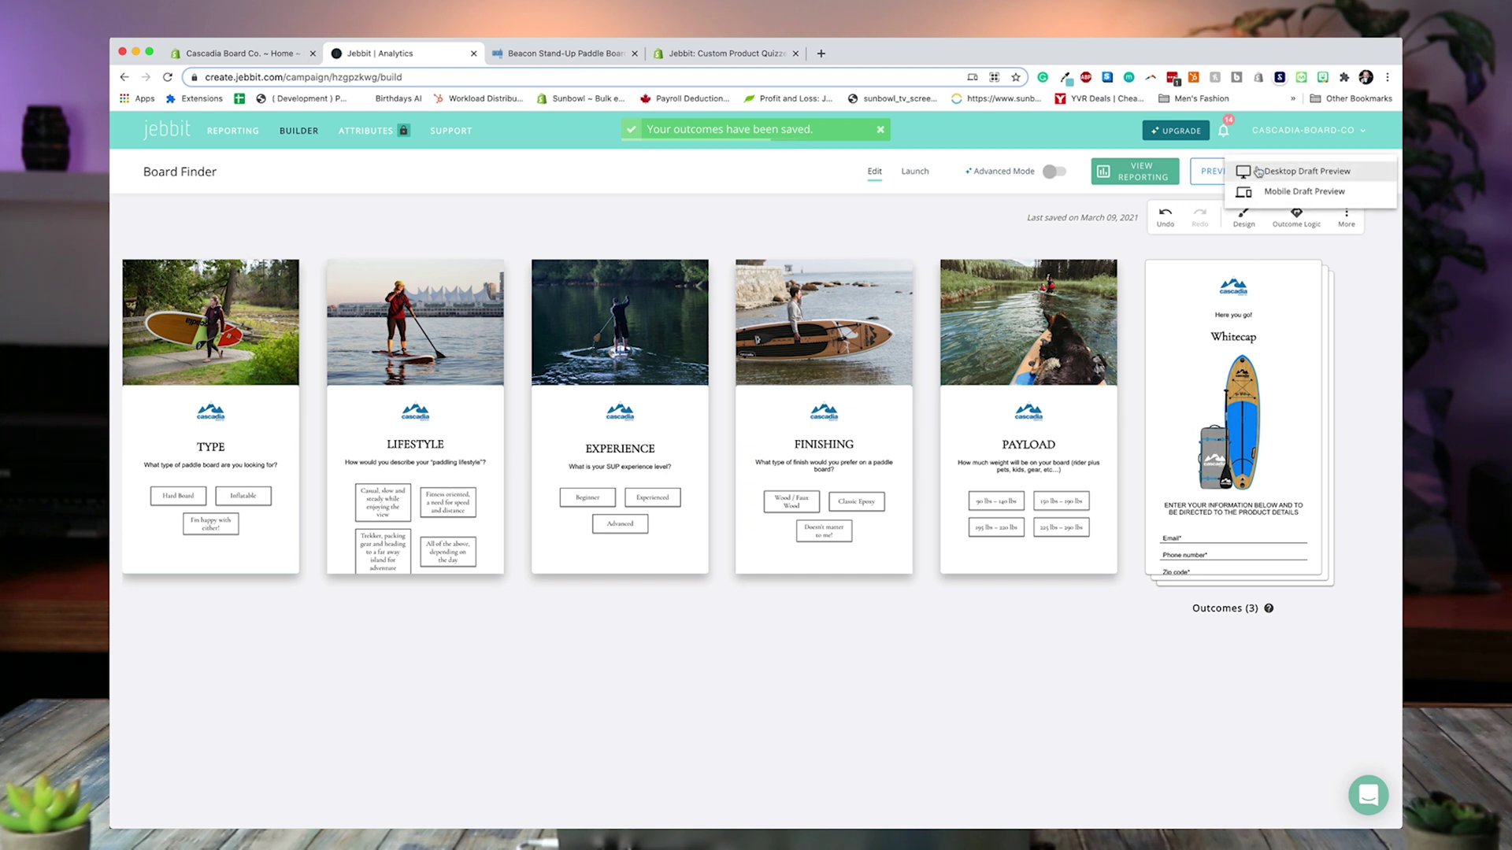
click(1016, 215)
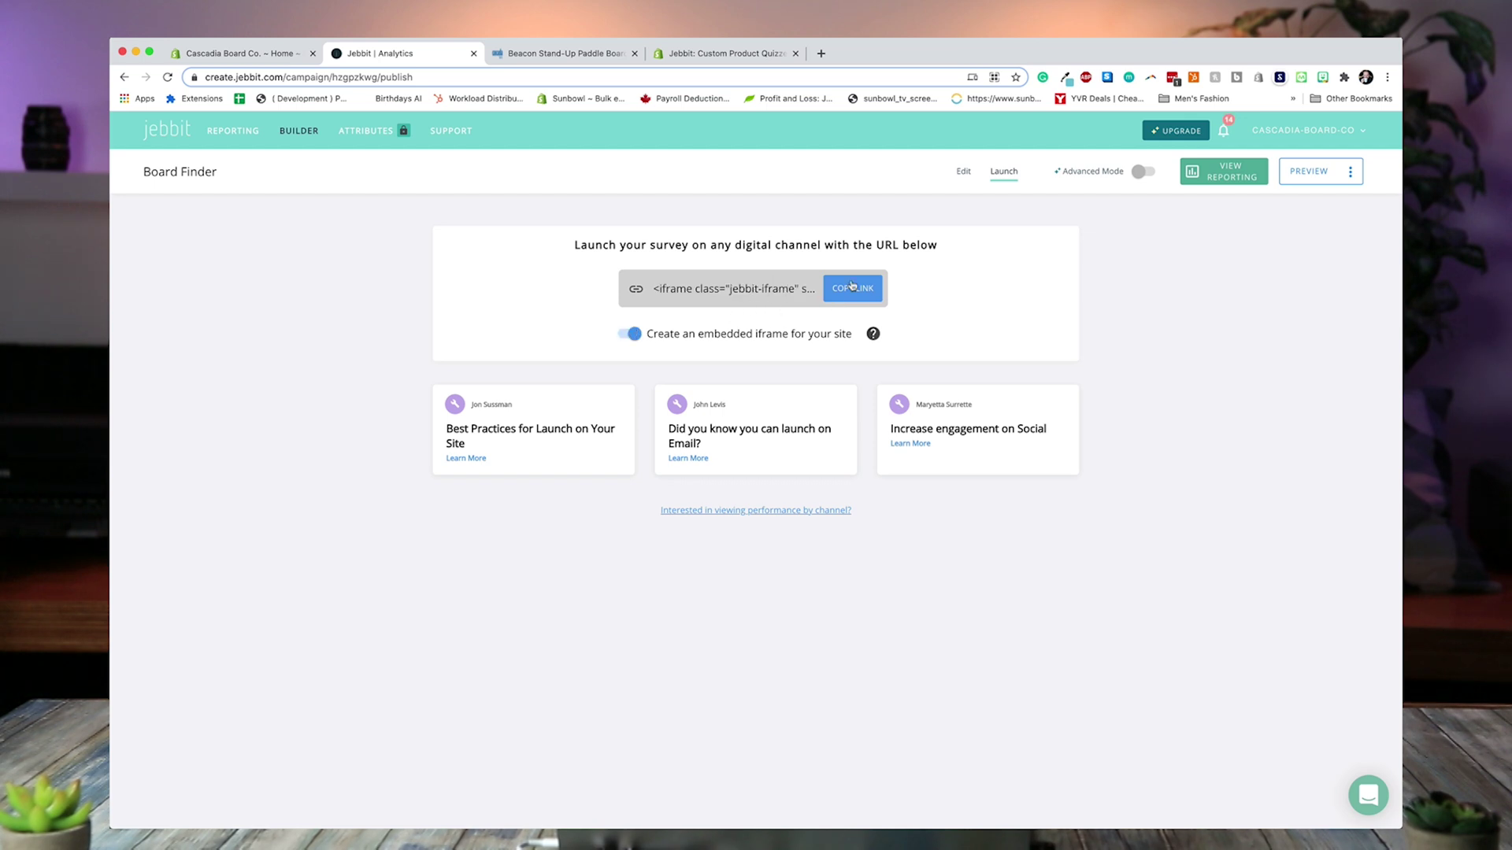
click(871, 297)
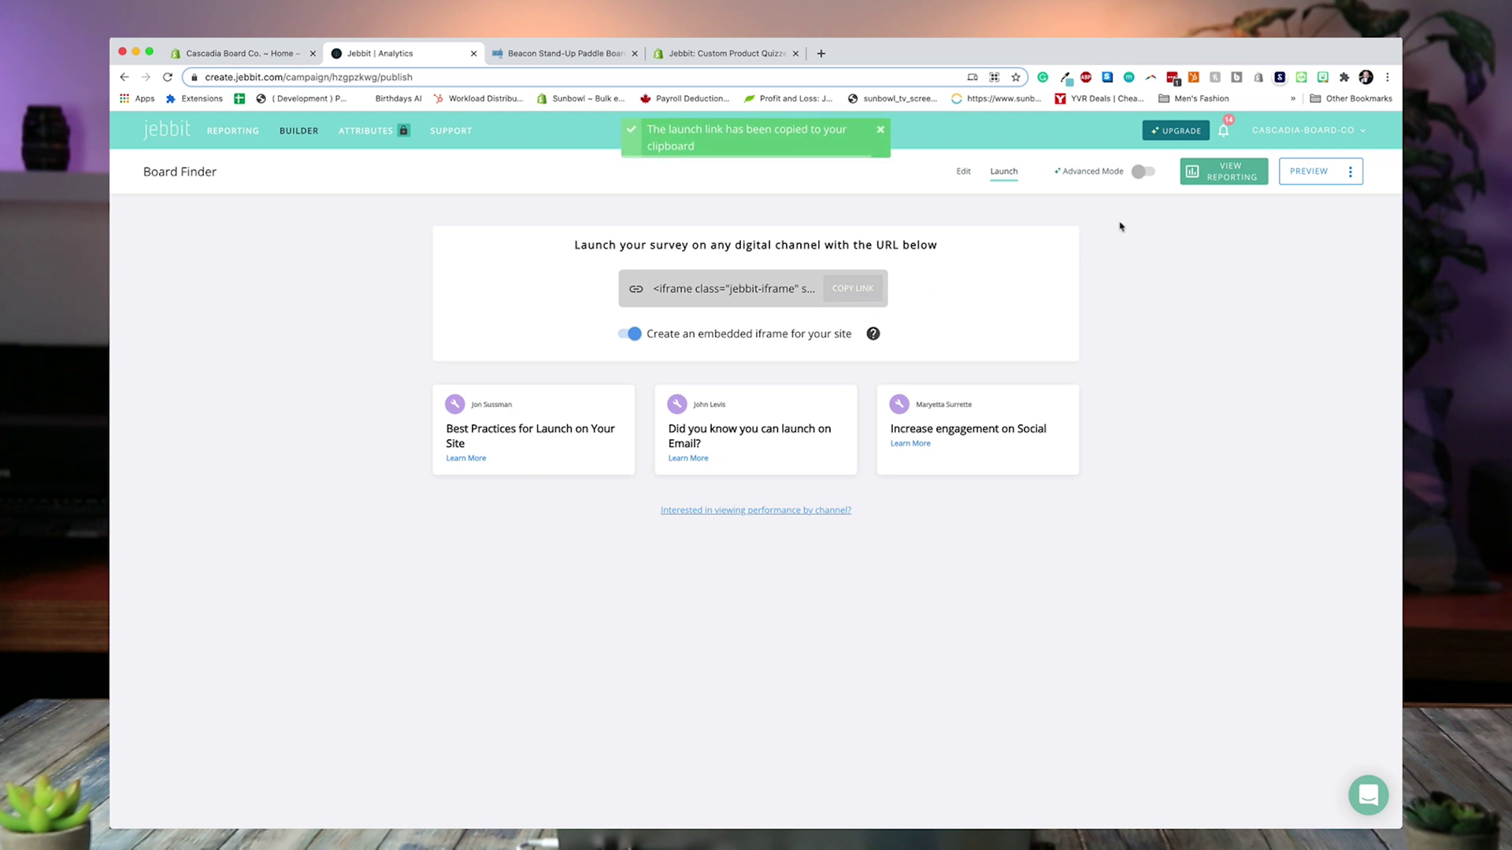
- Return to editing the quiz and open the desktop preview of its published version
click(962, 174)
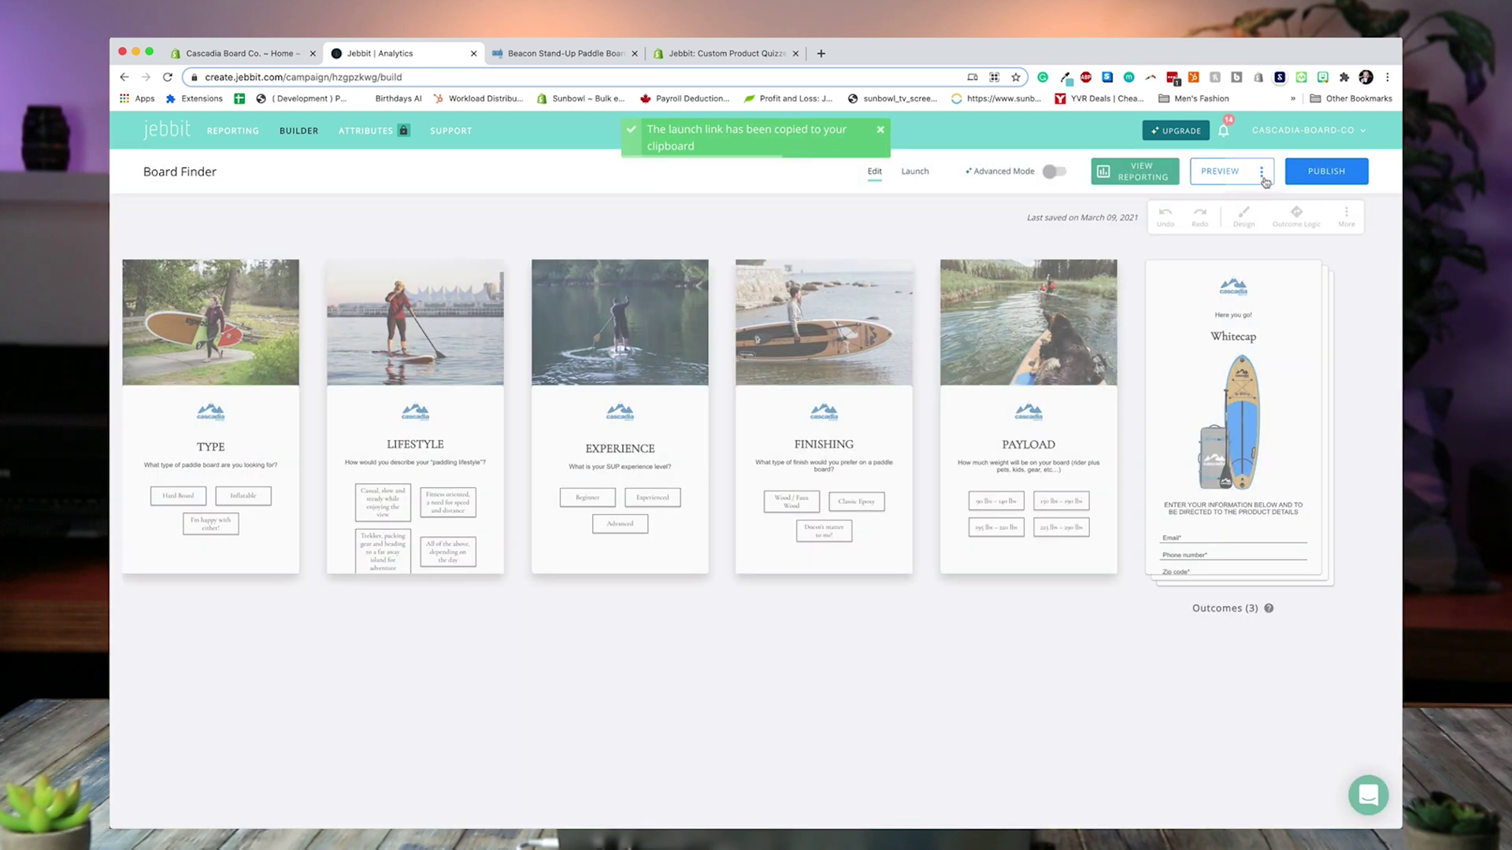
click(1263, 173)
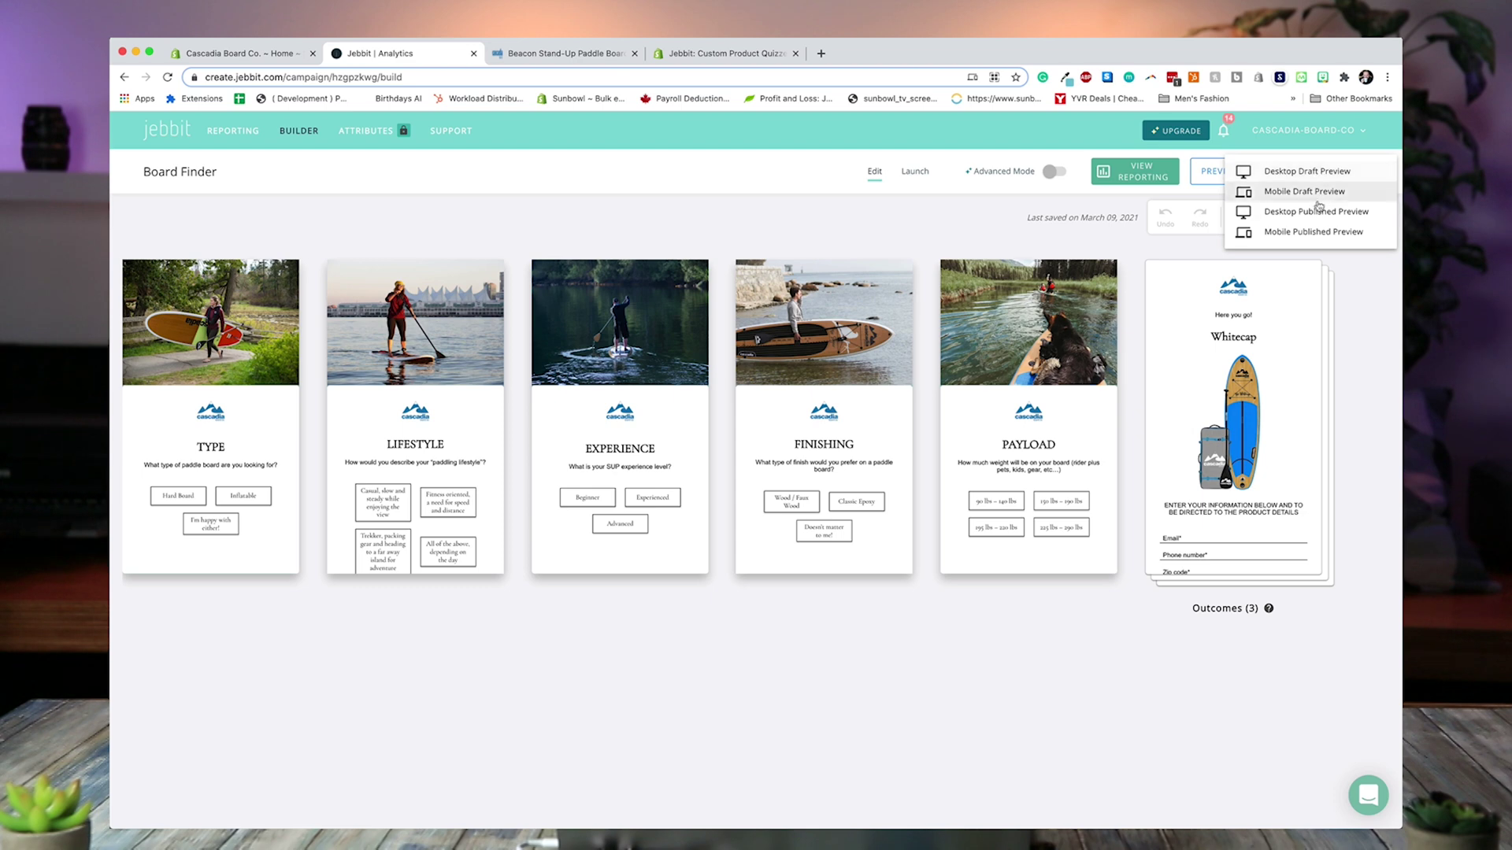
click(1309, 216)
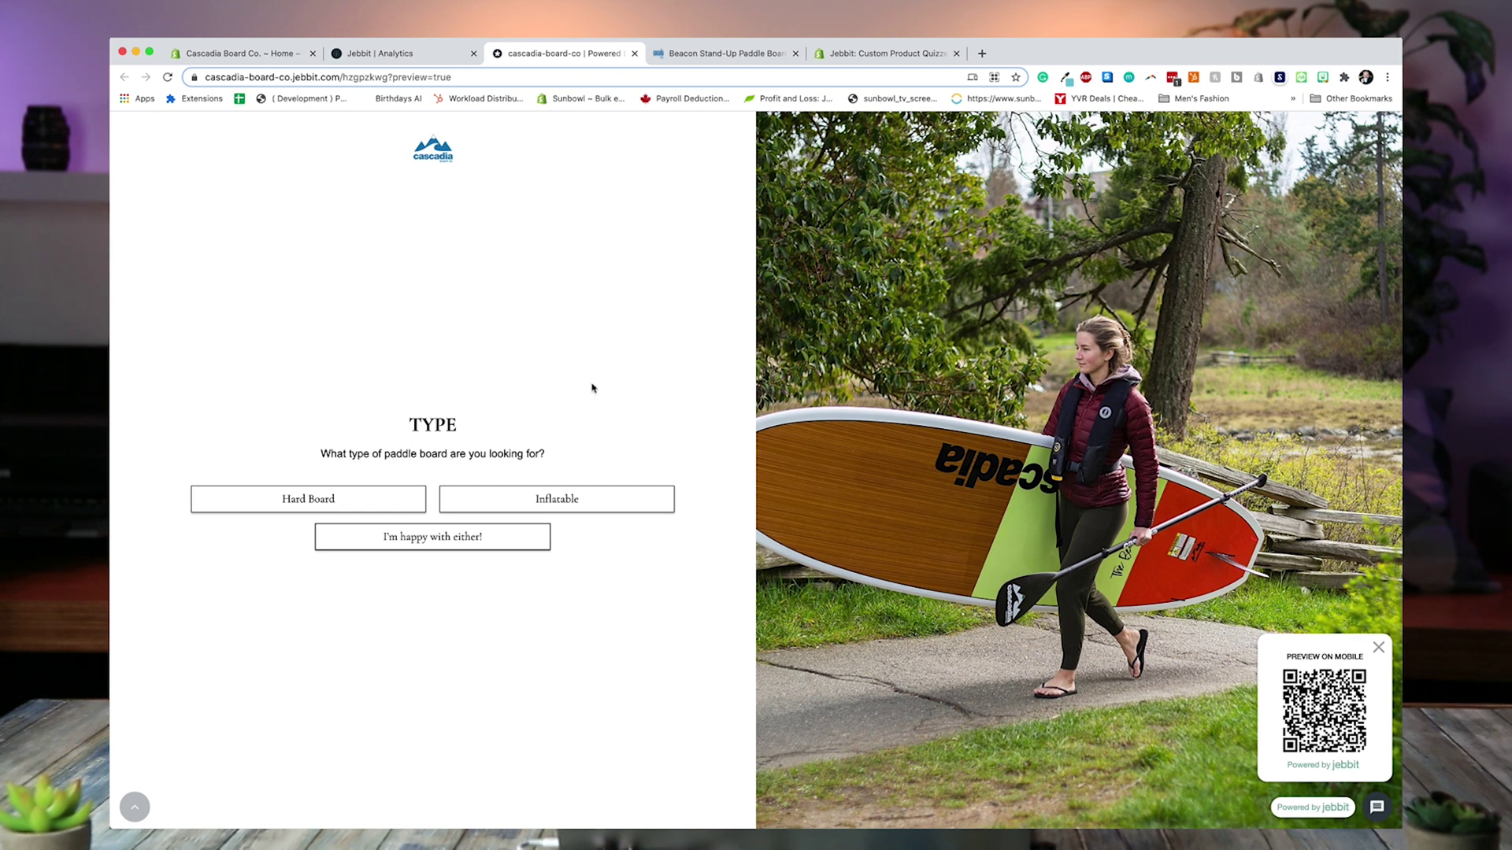
- Test the quiz through to its outcome page, answering Hard Board, Casual, slow and steady while enjoying the view, Beginner, and Wood / Faux Wood
click(354, 501)
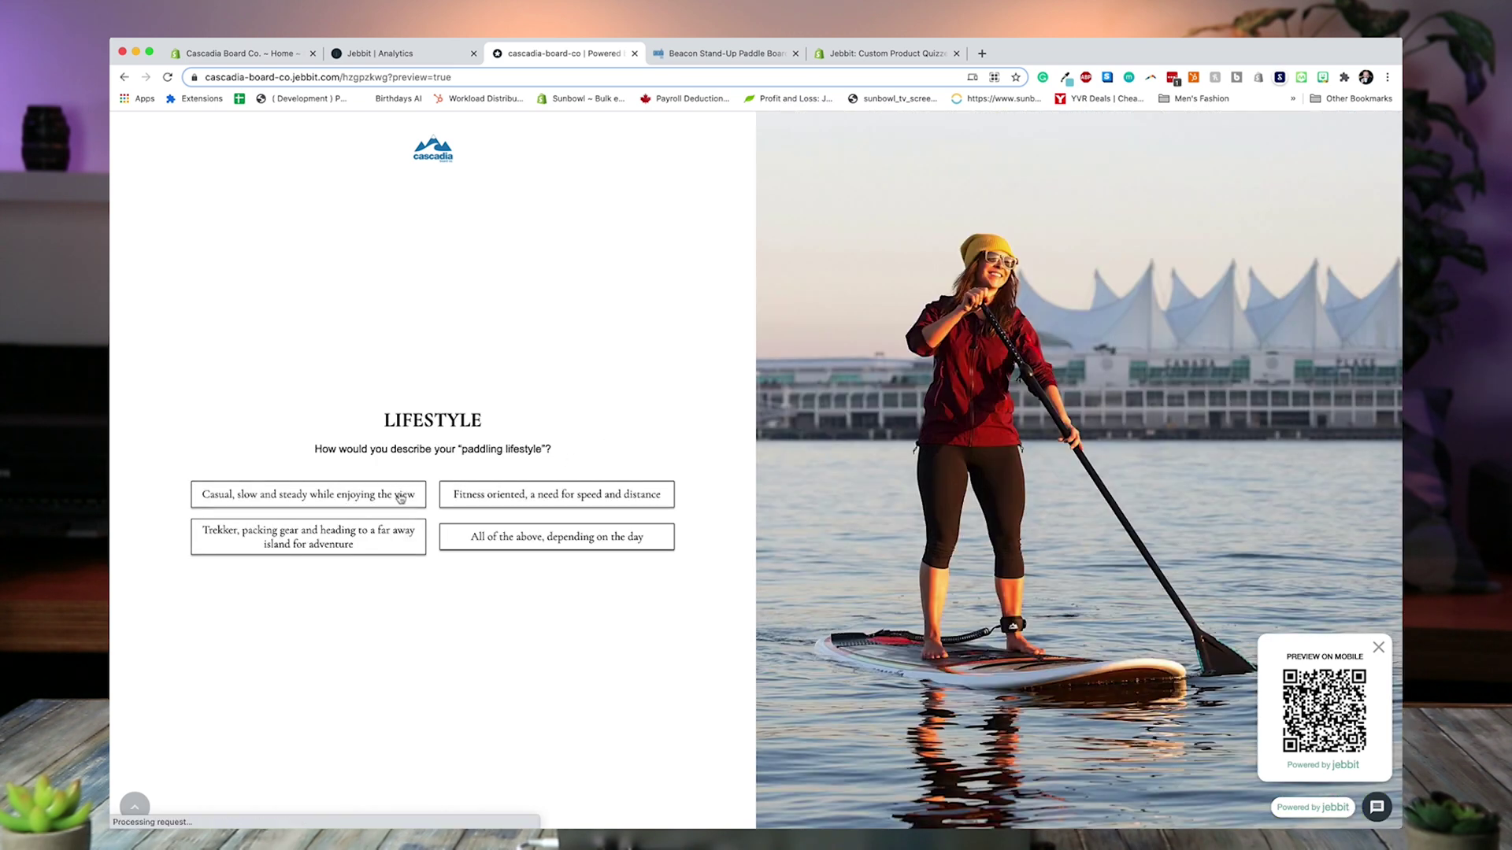
click(402, 498)
click(400, 498)
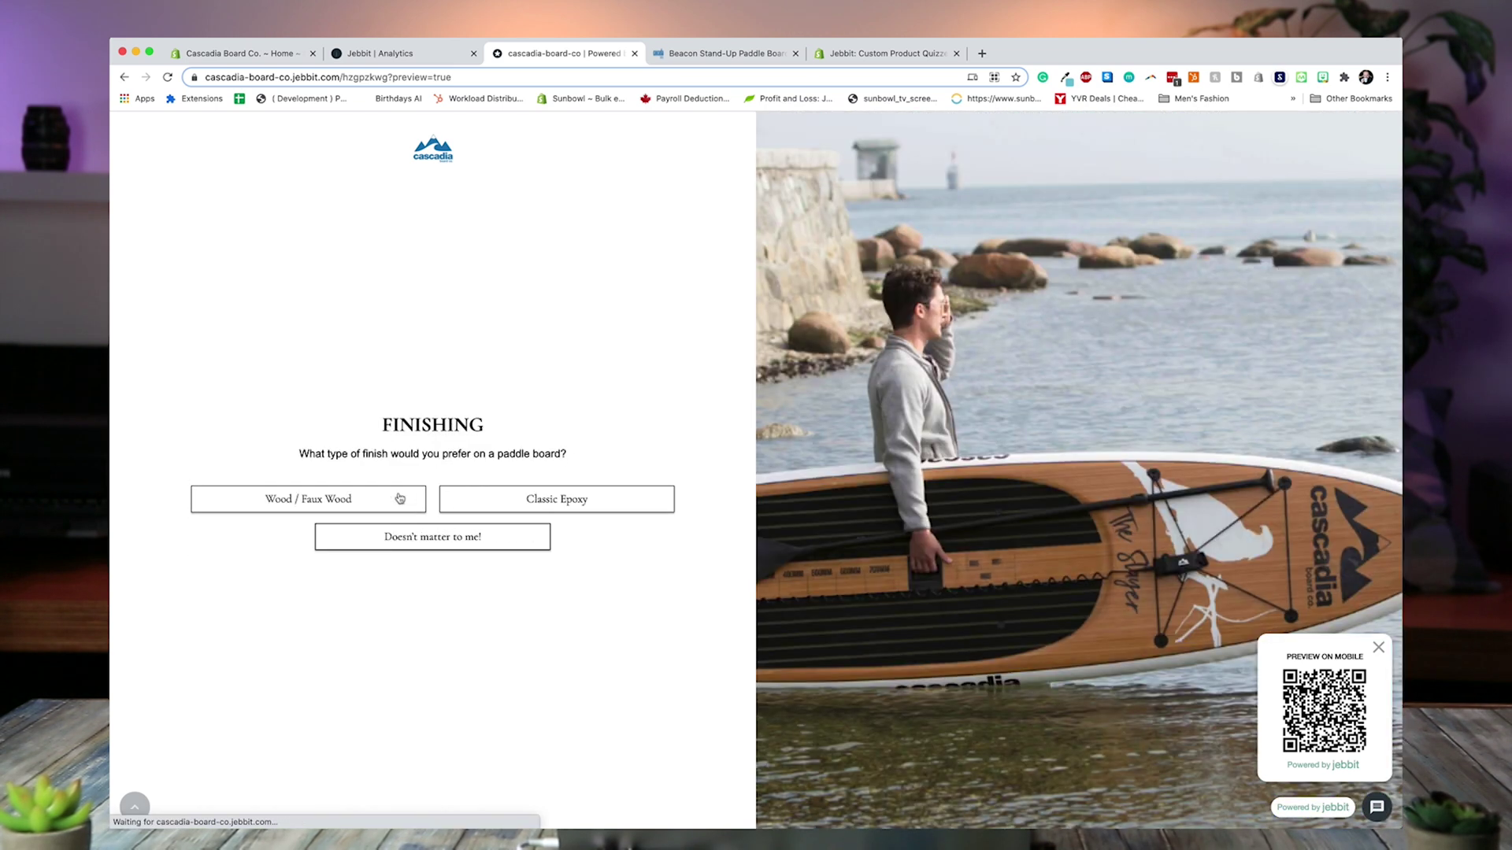
click(400, 498)
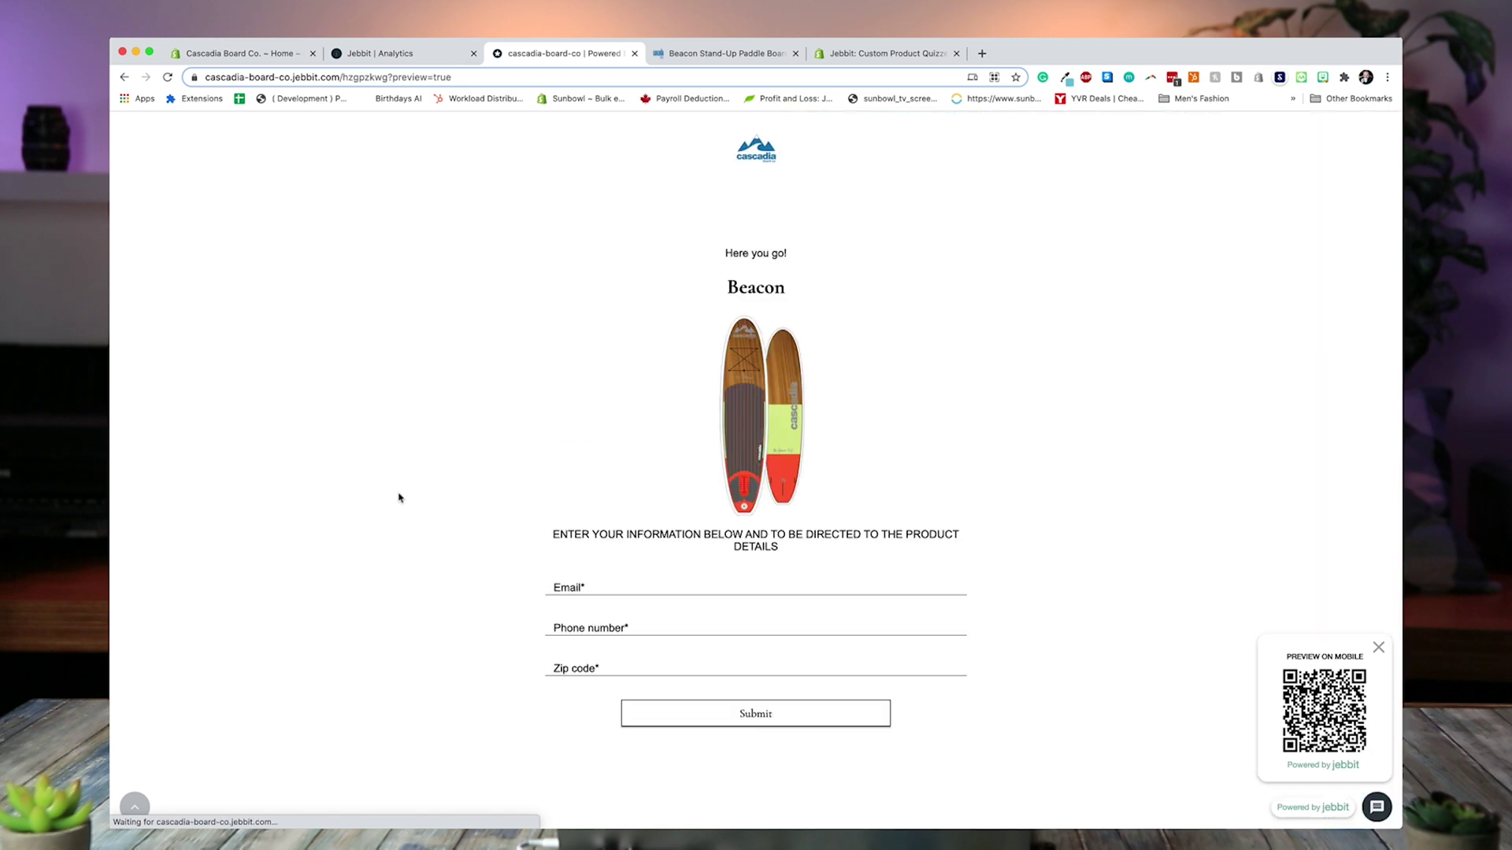